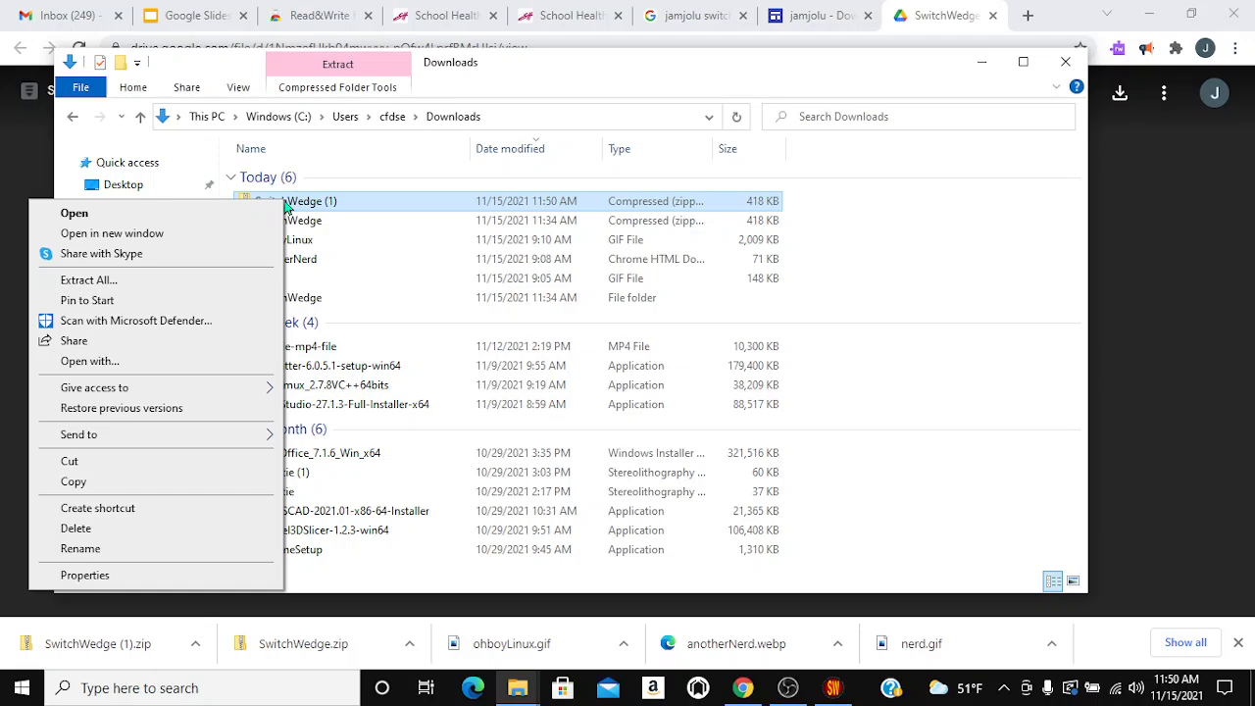
# Extract the SwitchWedge (1) archive into its own Downloads folder and scan the extracted SwitchWedge application with Microsoft Defender.
pyautogui.click(152, 283)
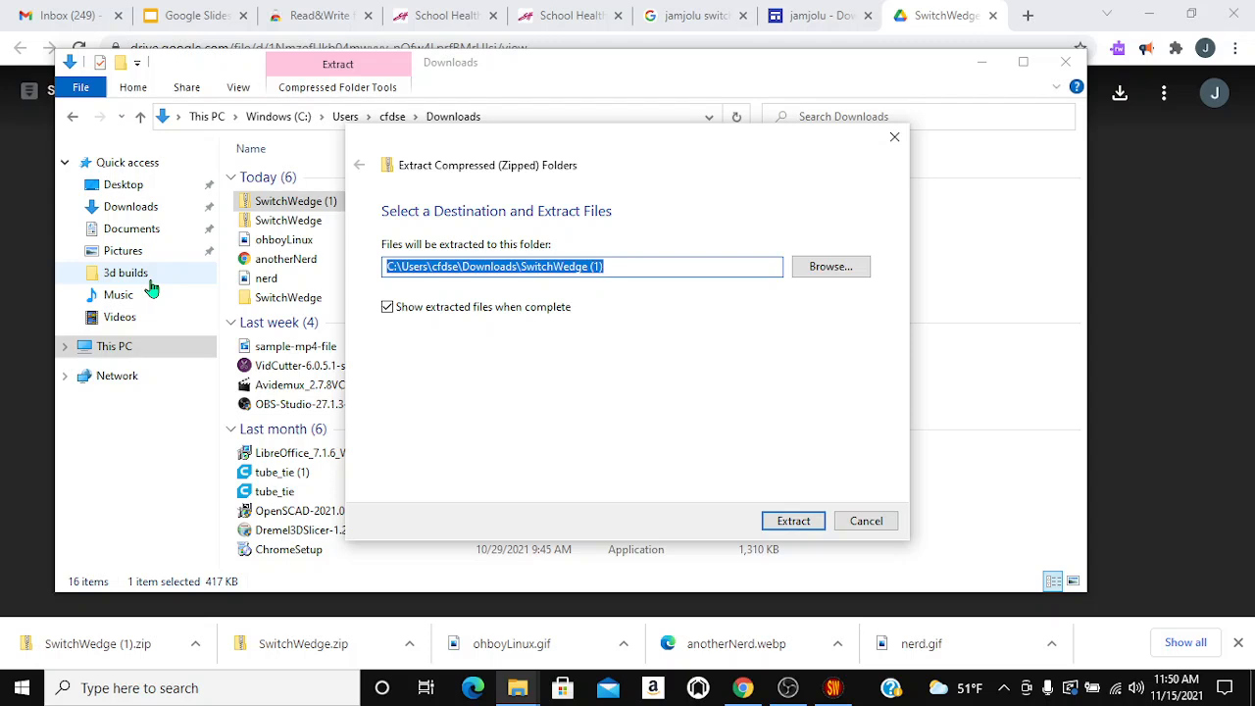
pyautogui.click(801, 527)
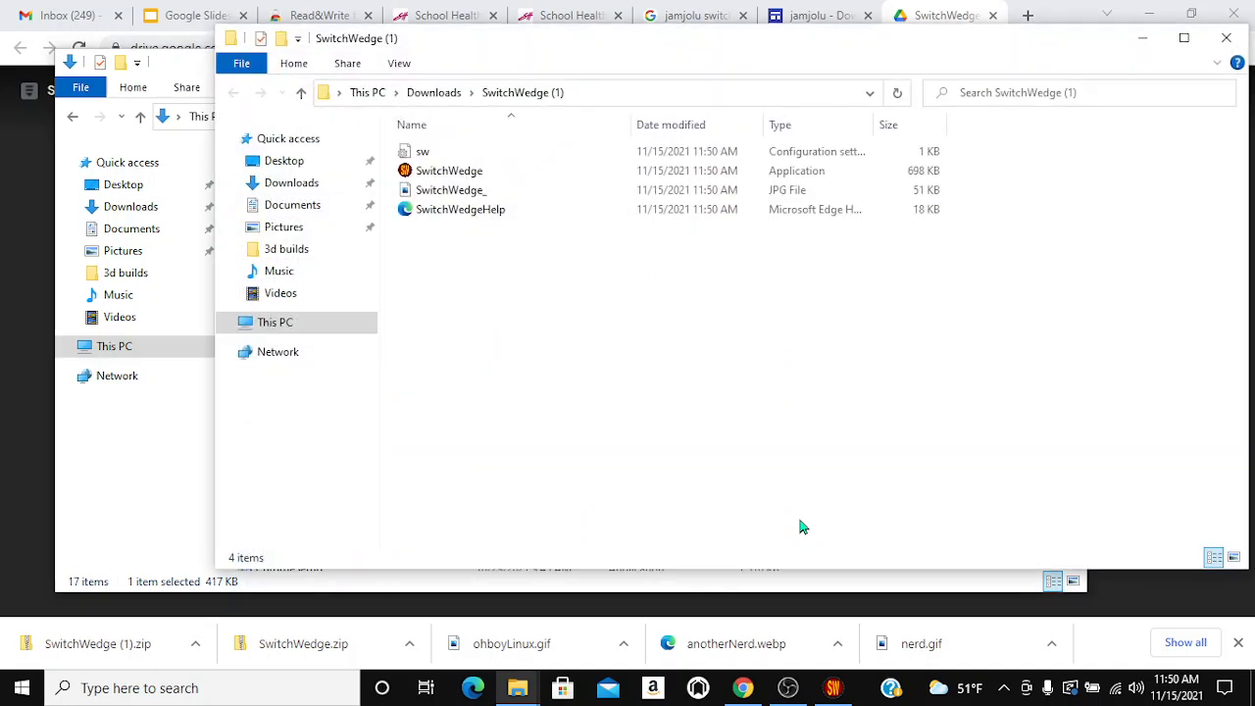
pyautogui.rightClick(435, 173)
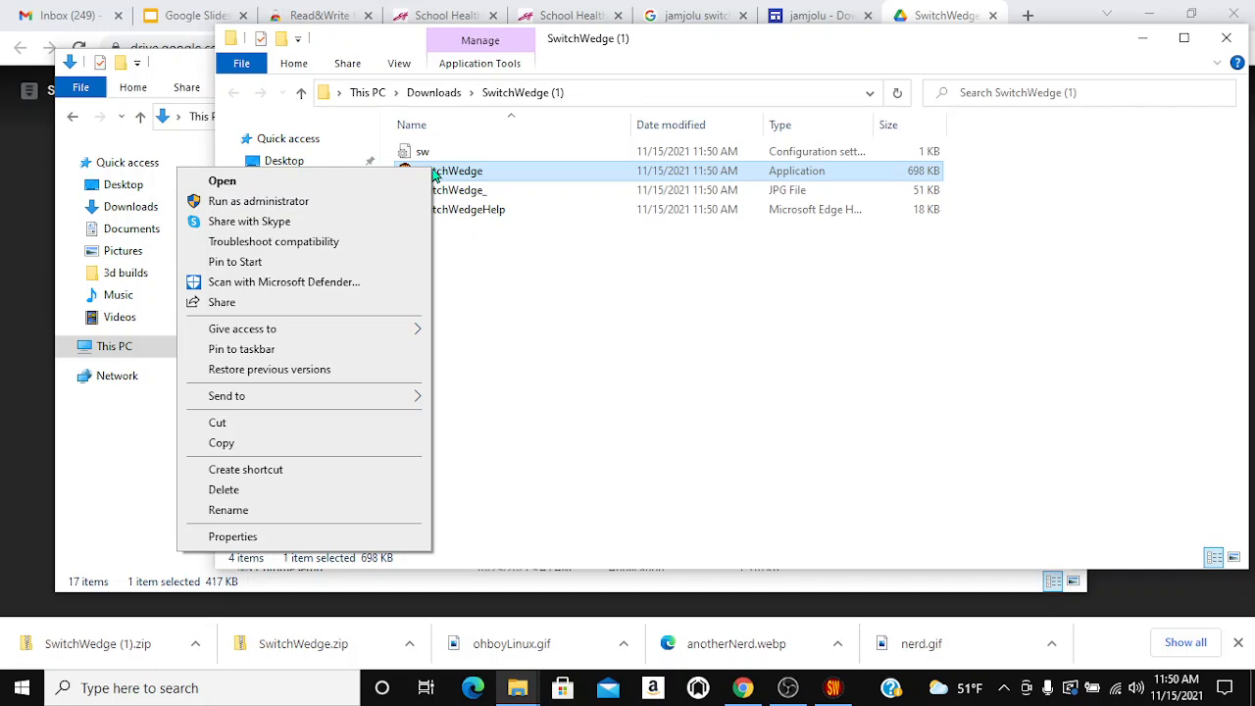
pyautogui.click(334, 283)
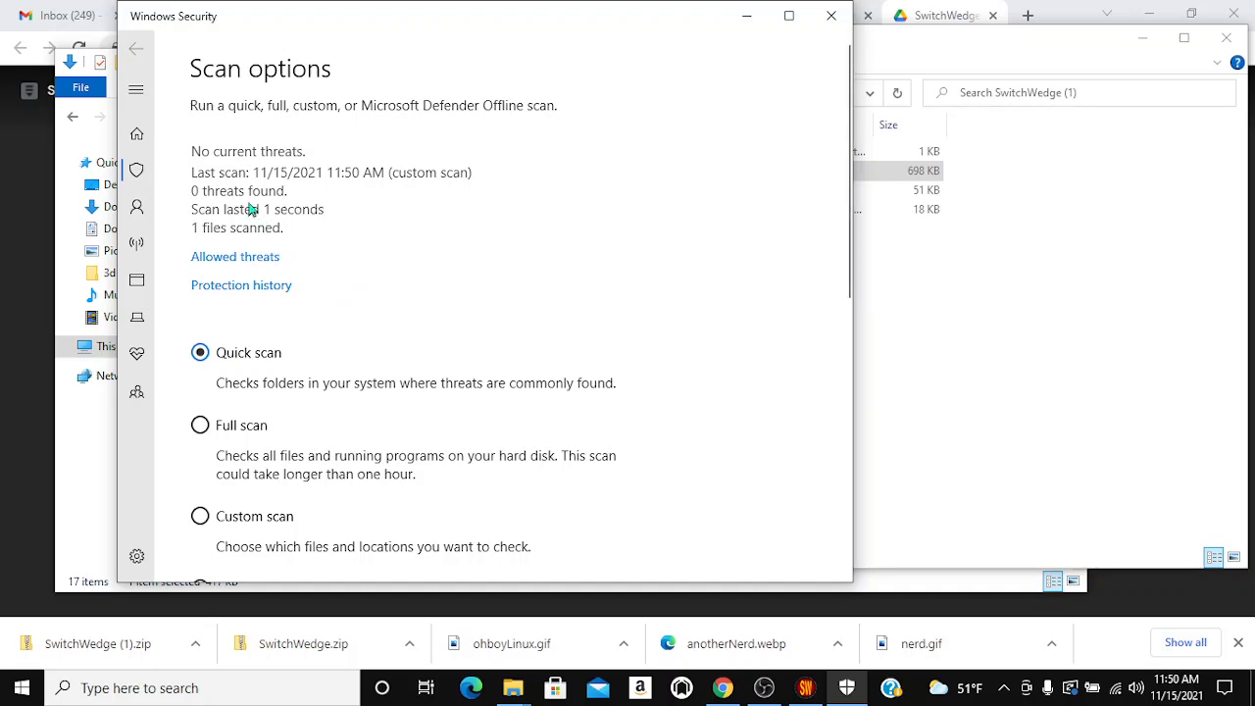
pyautogui.click(831, 17)
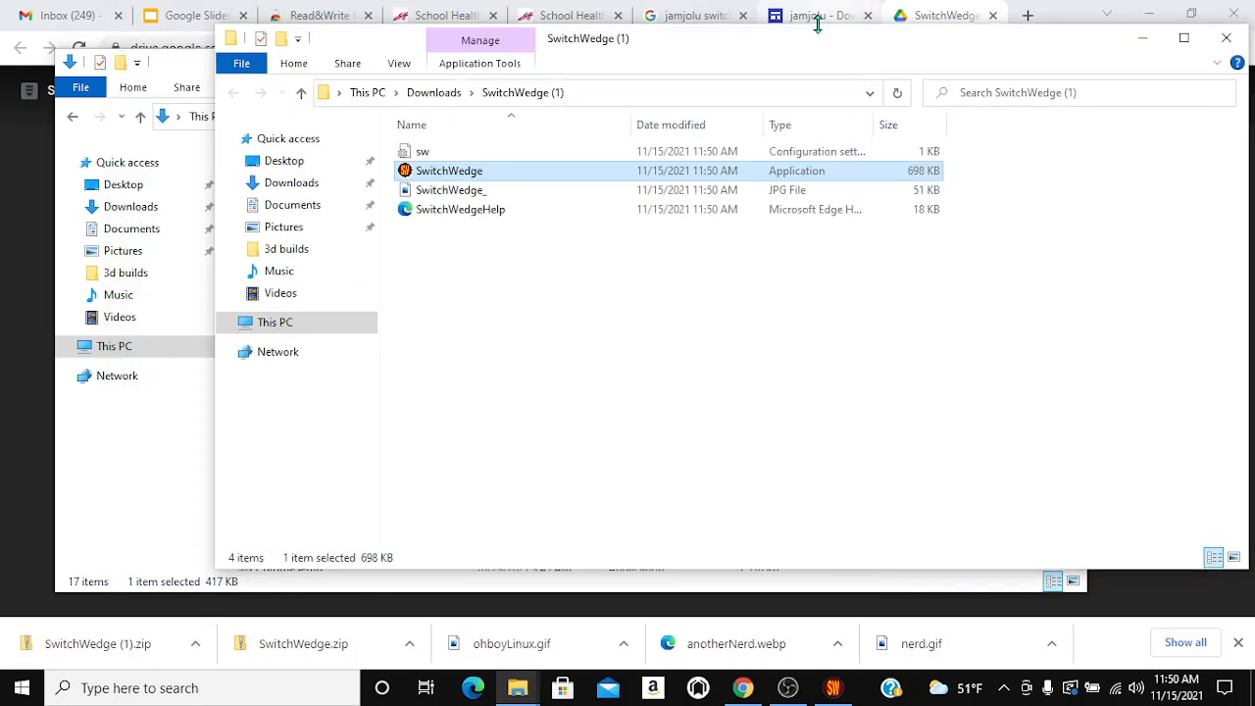
# Launch the extracted SwitchWedge application and allow it to run anyway despite the SmartScreen block.
pyautogui.doubleClick(447, 172)
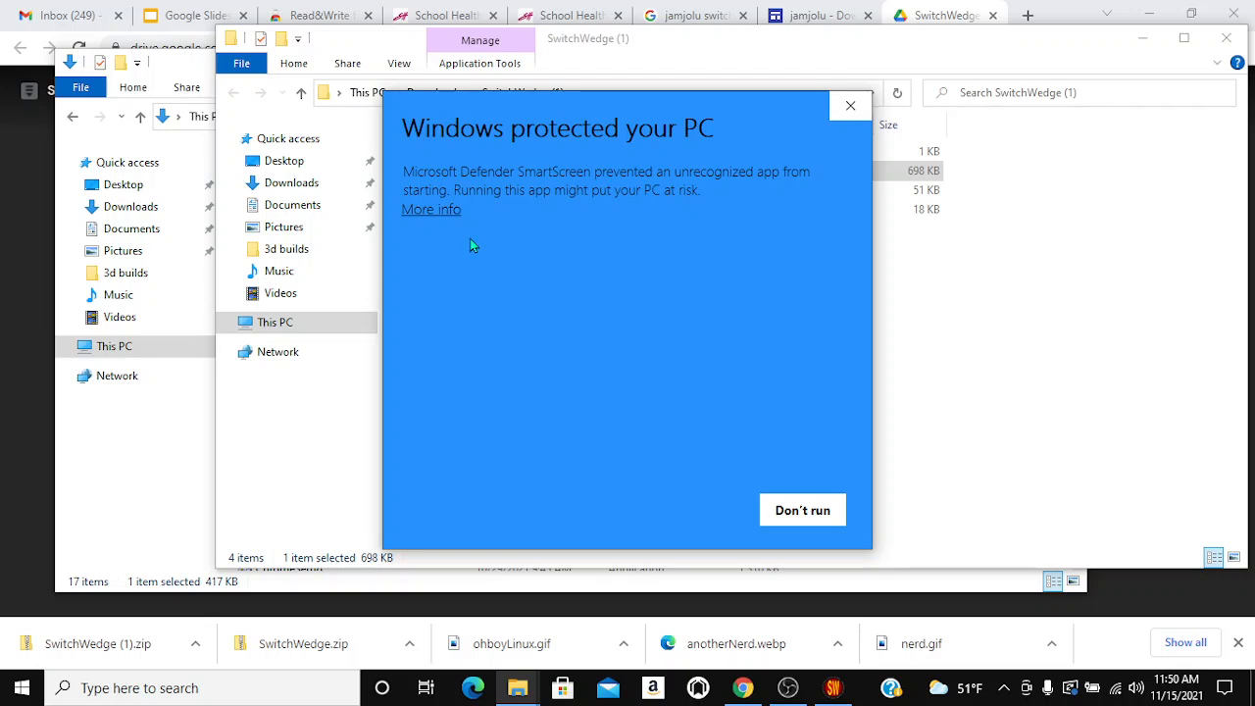
pyautogui.click(424, 218)
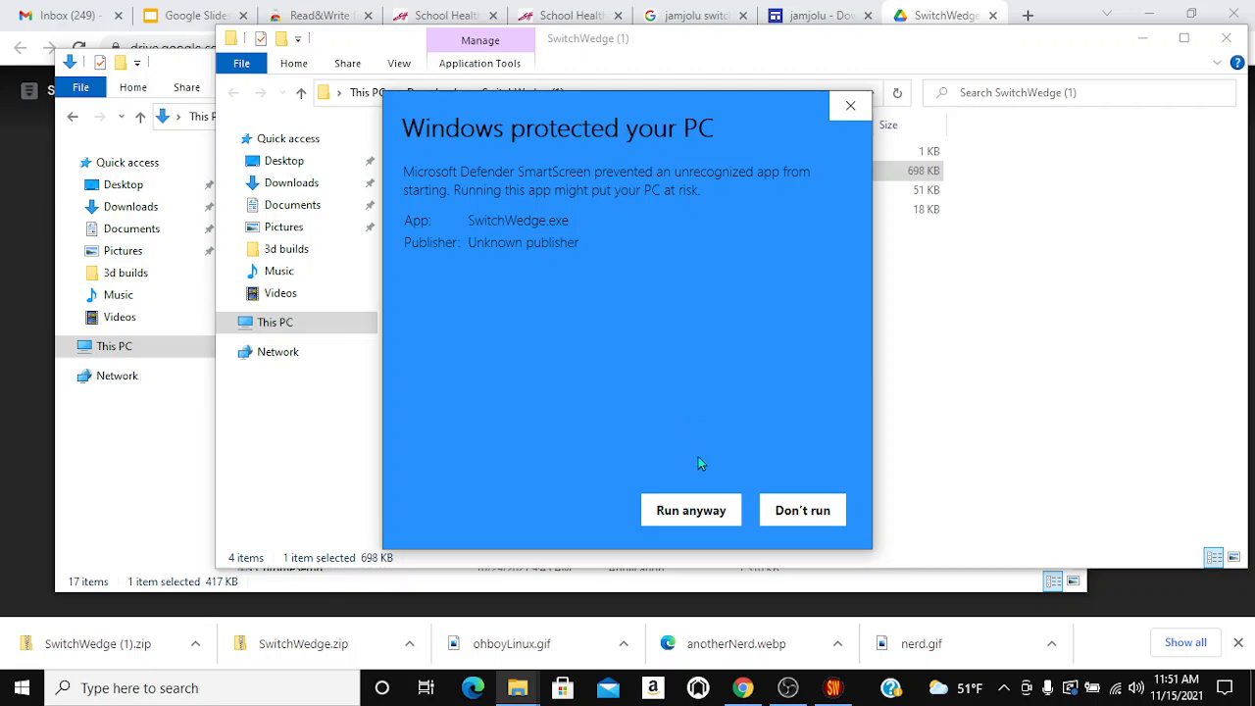
pyautogui.click(691, 511)
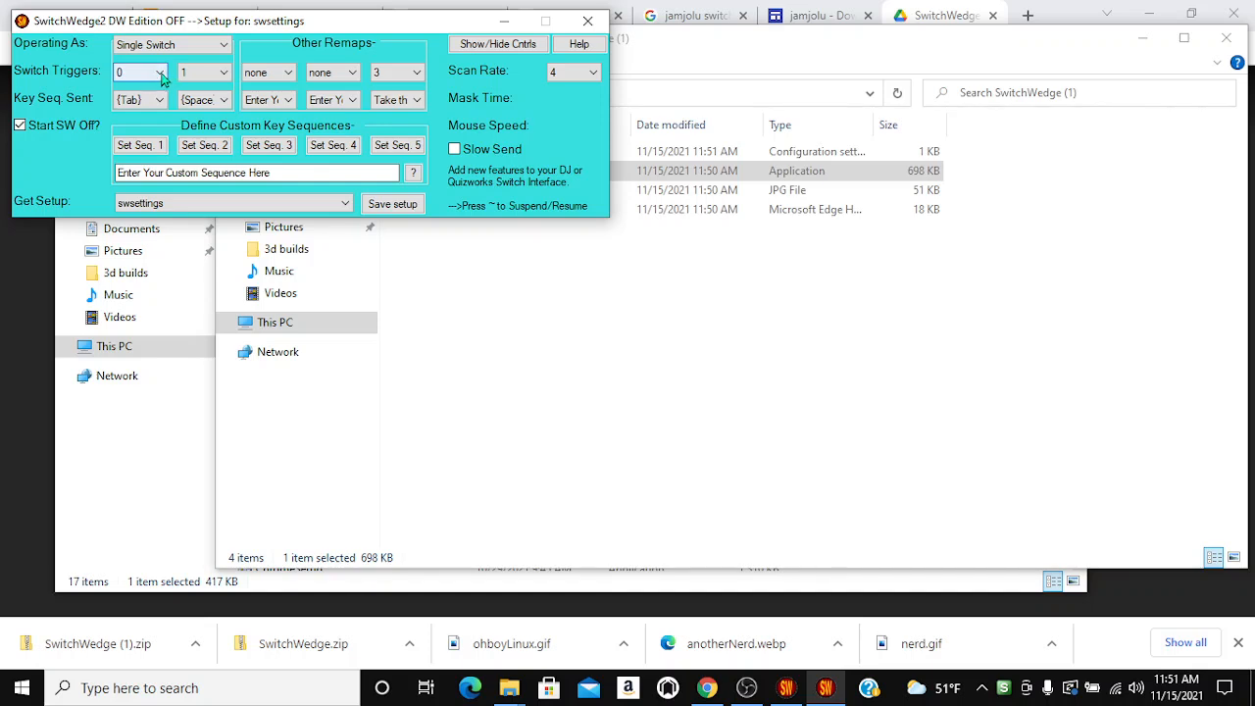
# Set both switch triggers and the third trigger under Other Remaps to none.
pyautogui.click(162, 75)
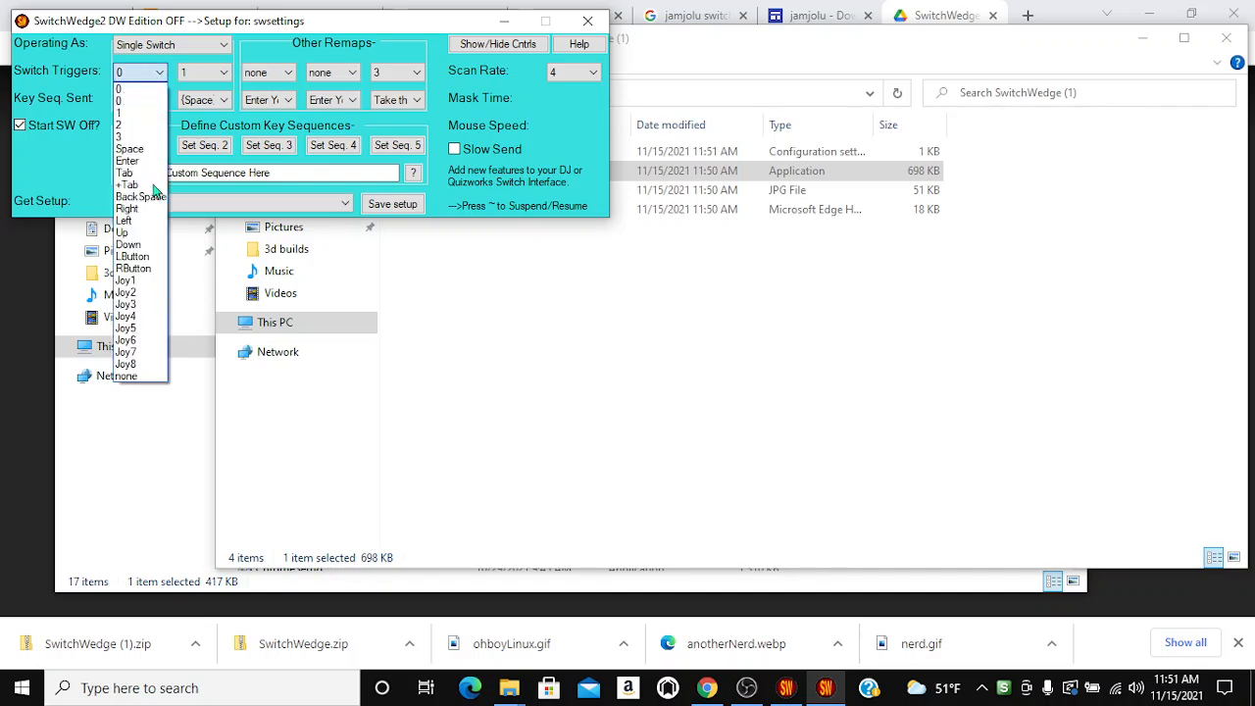
pyautogui.click(152, 377)
pyautogui.click(204, 73)
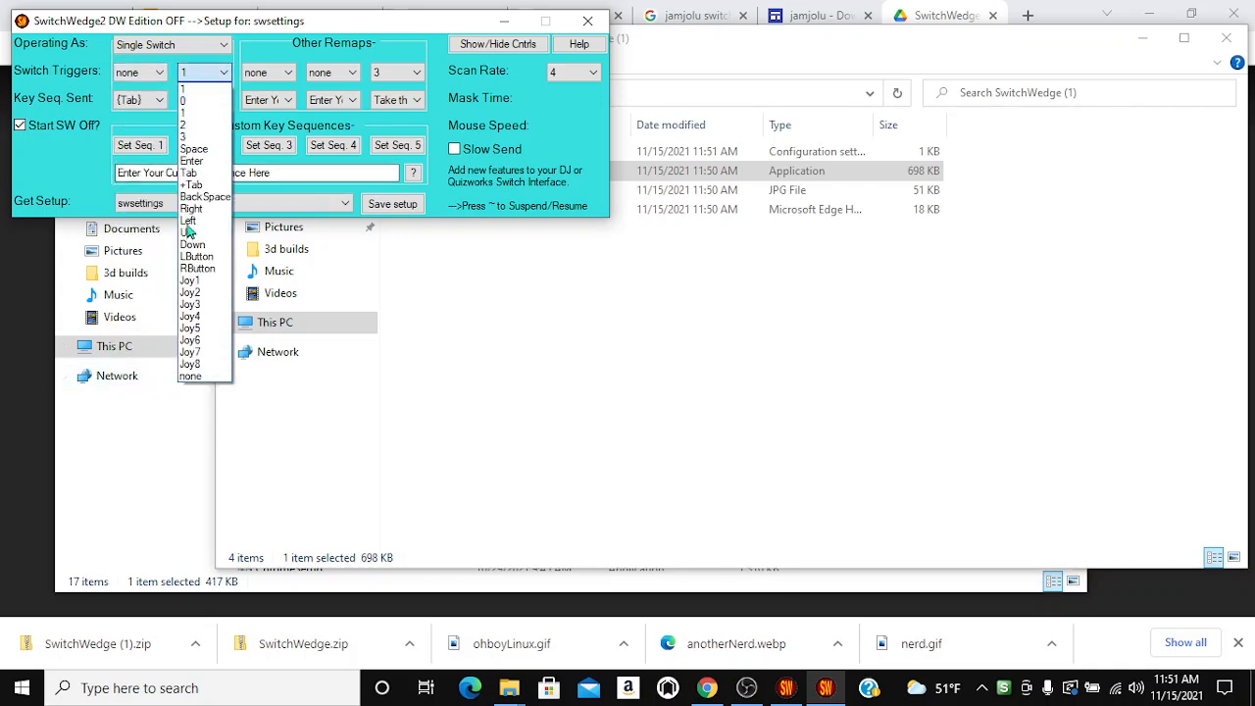
pyautogui.click(204, 377)
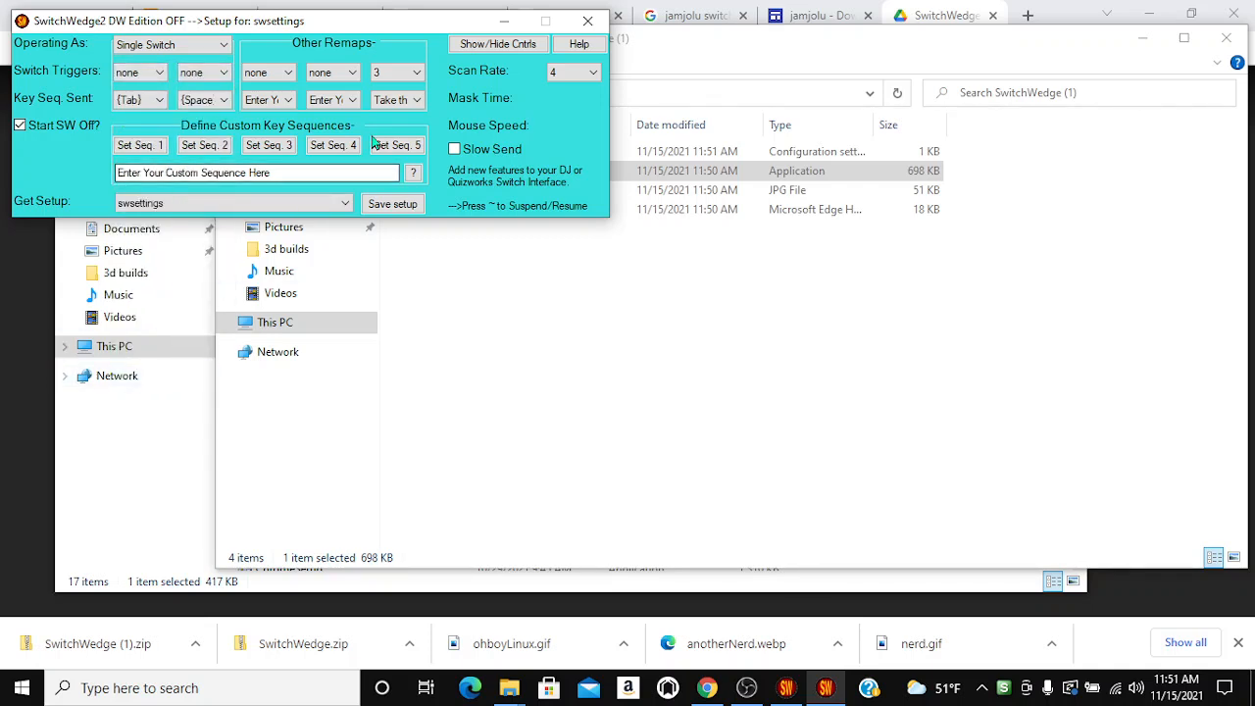
pyautogui.click(398, 76)
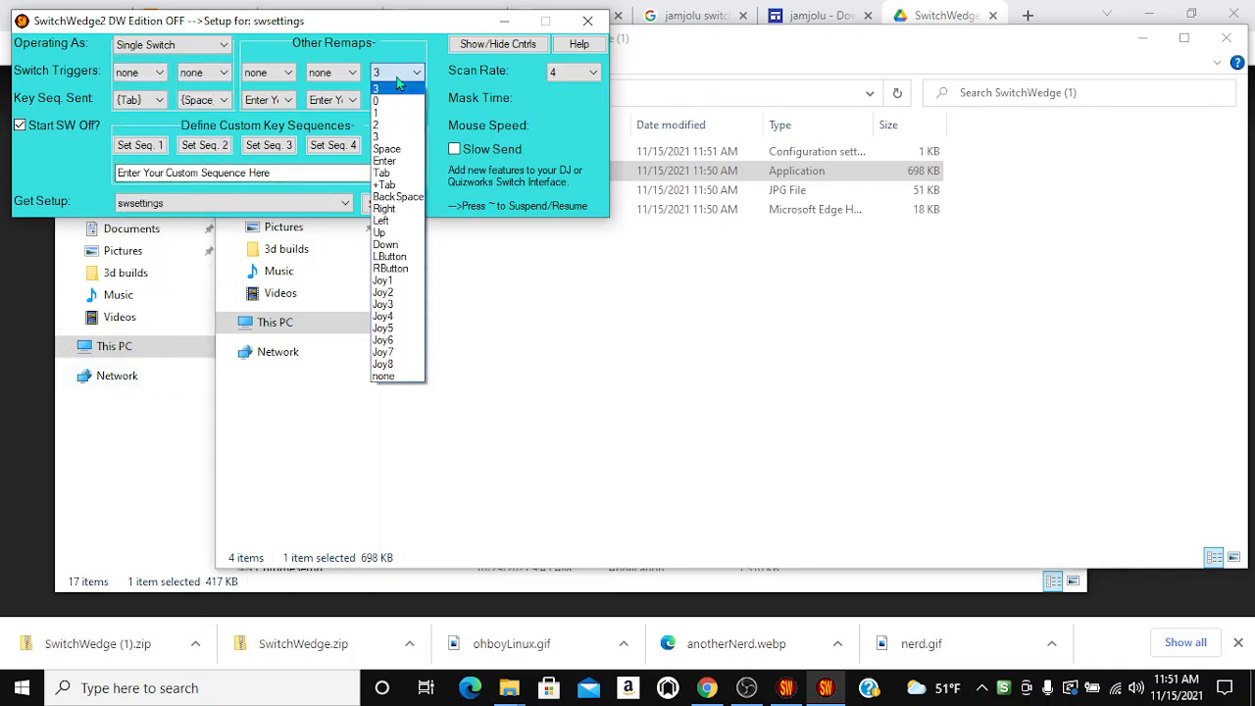
pyautogui.click(390, 376)
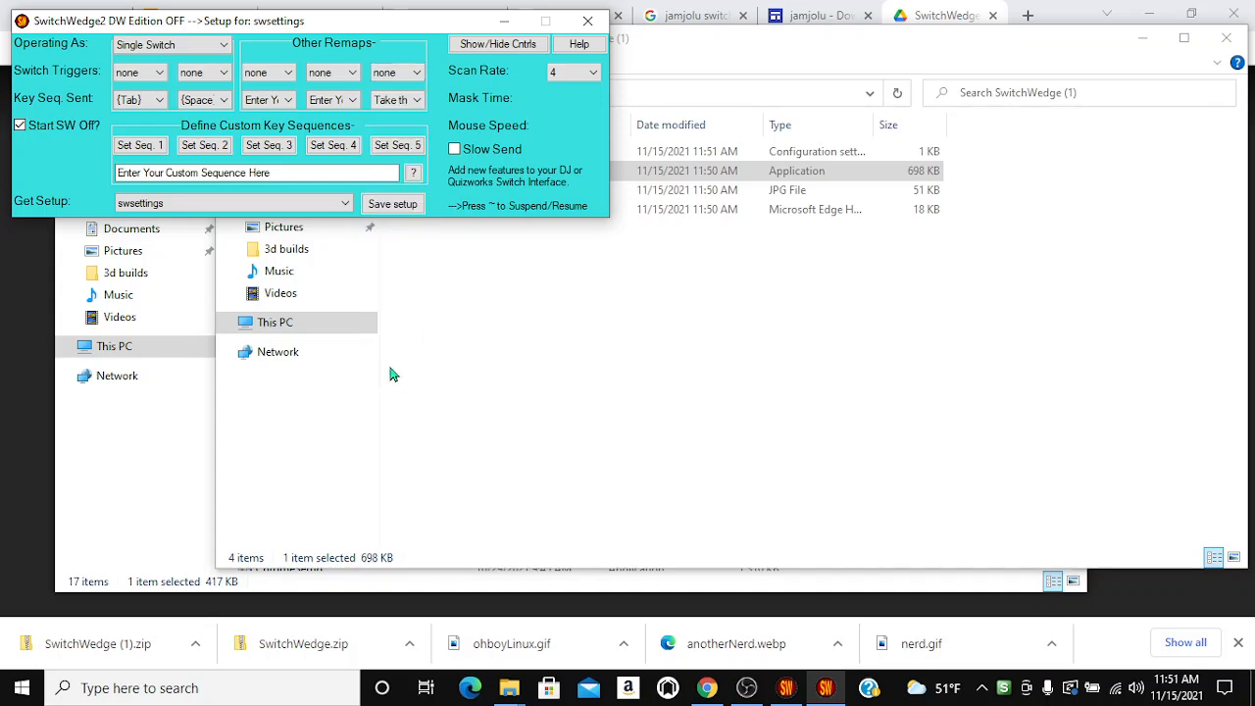
# Set the first Other Remaps trigger to 1 and assign it the custom key sequence {down}{click} as sequence 3.
pyautogui.click(272, 76)
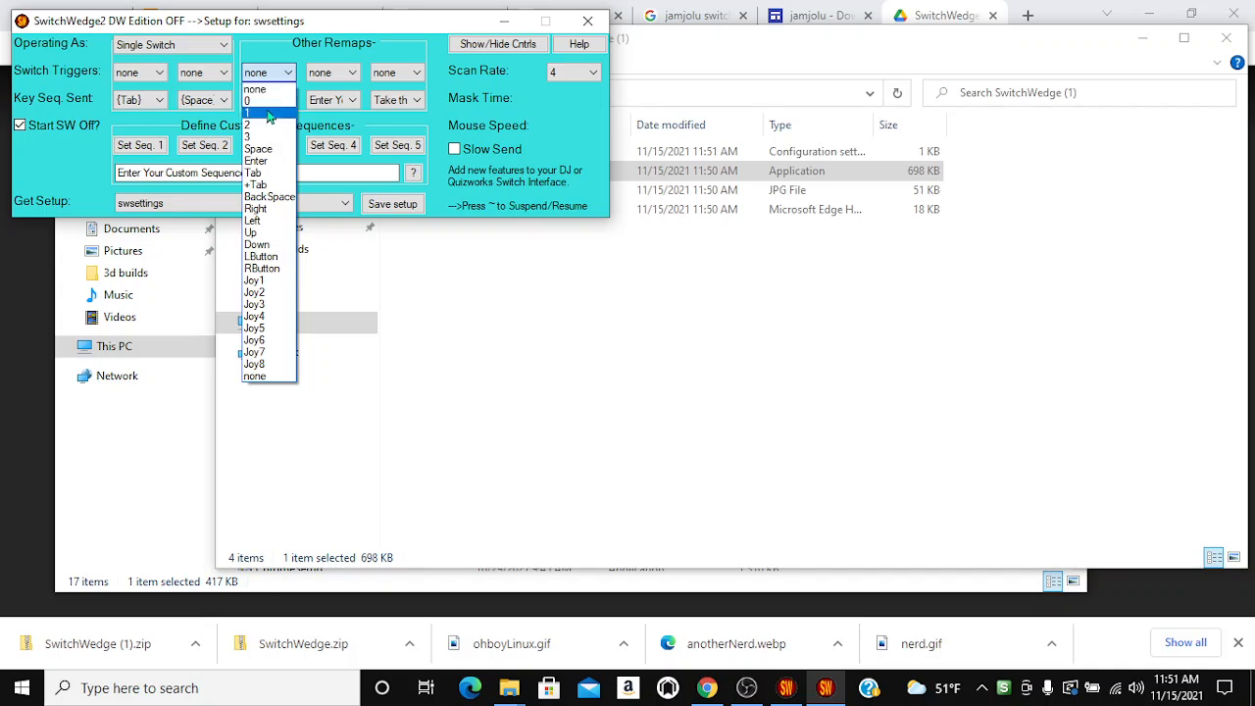
pyautogui.click(269, 115)
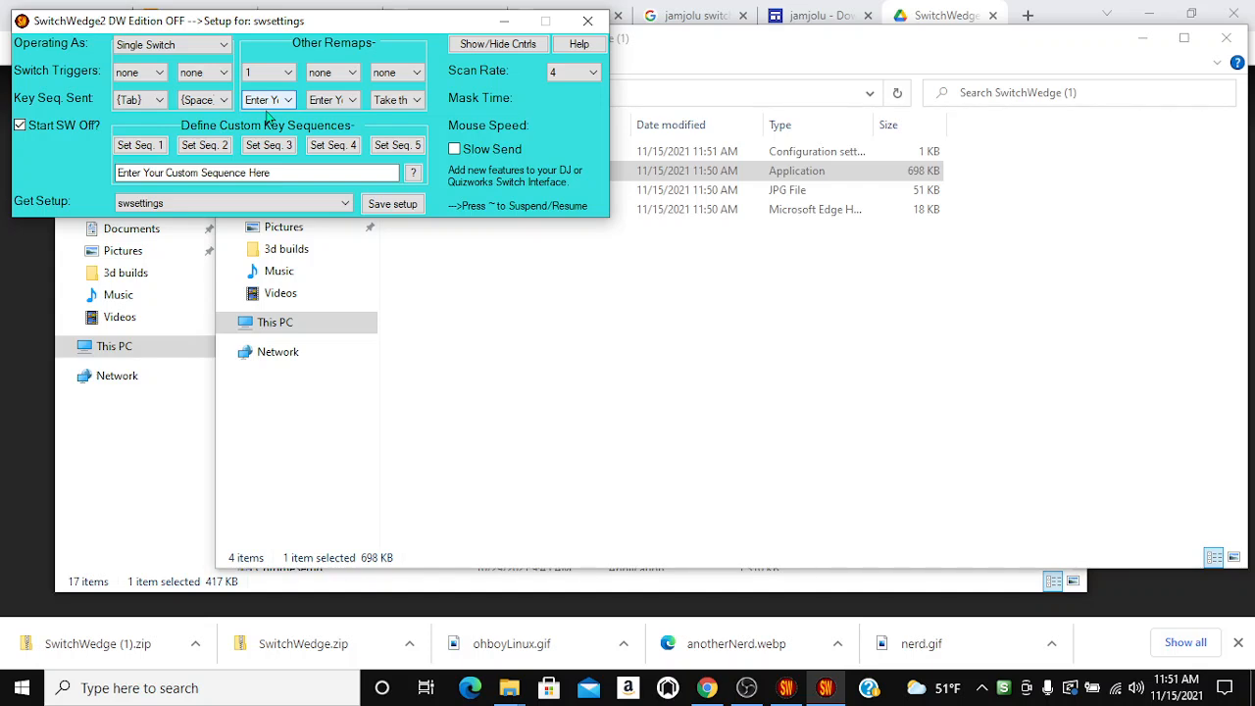
pyautogui.click(281, 171)
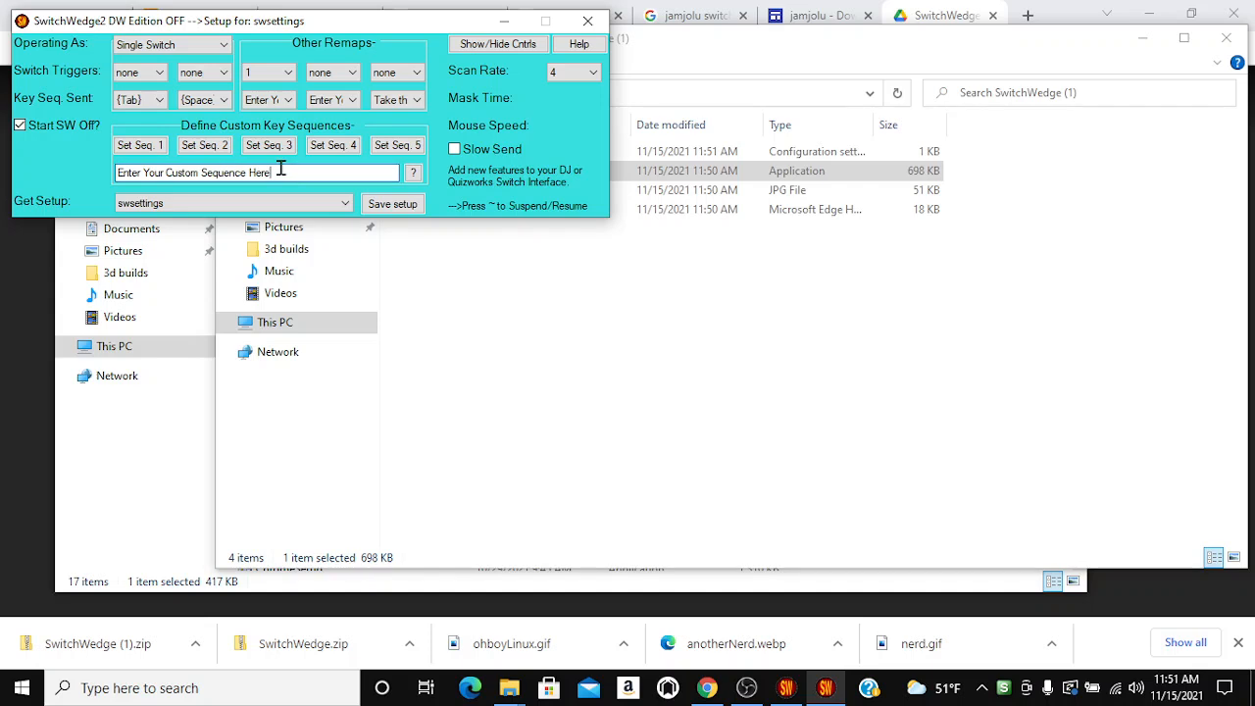
pyautogui.moveTo(282, 171); pyautogui.dragTo(95, 174)
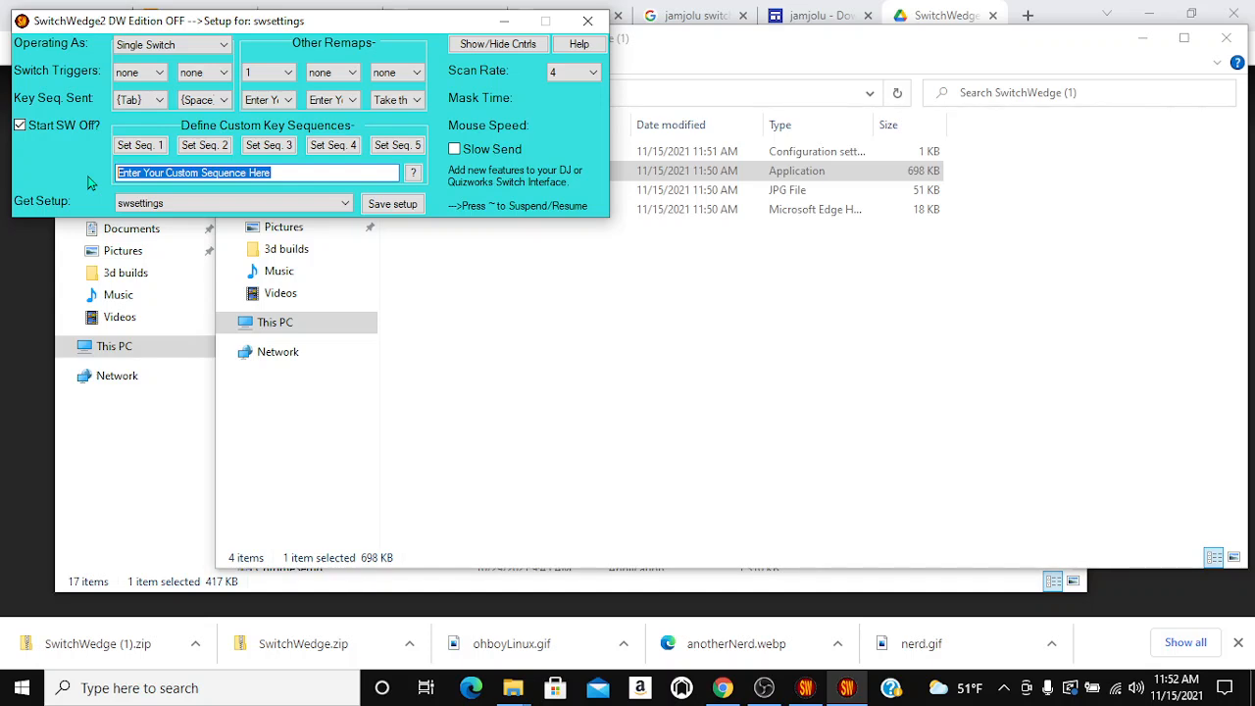
pyautogui.write('{down')
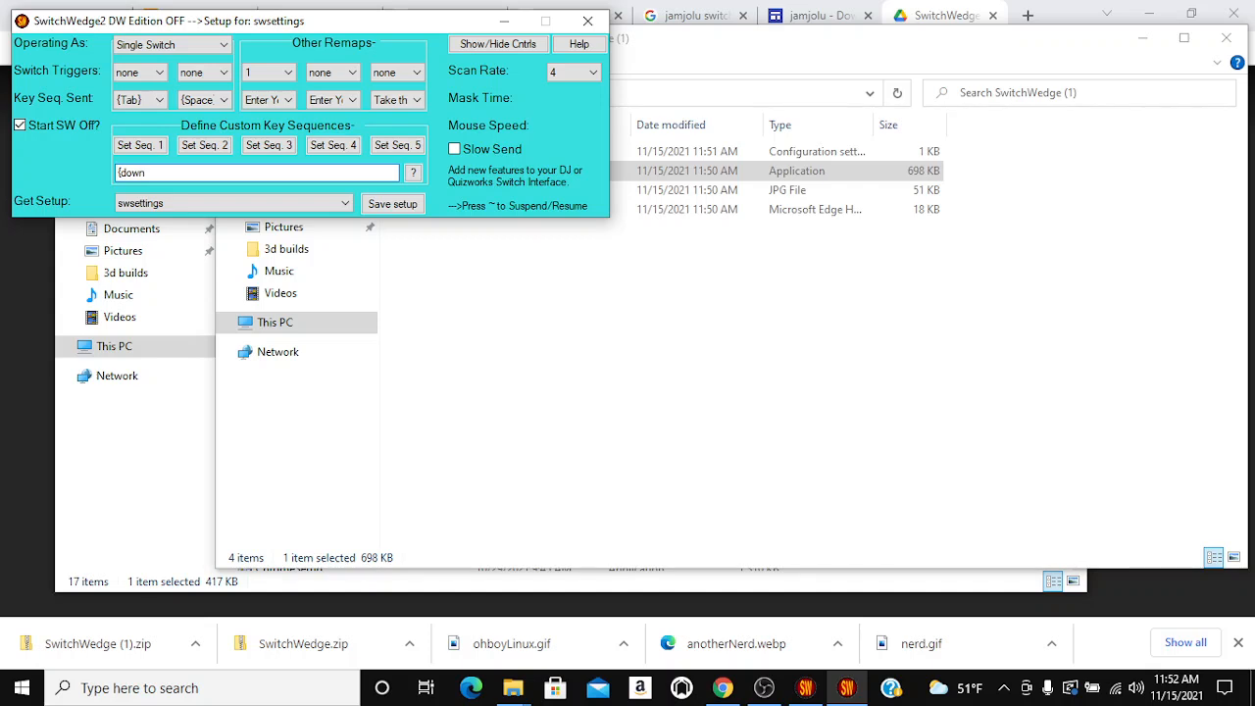
pyautogui.write('}')
pyautogui.write('{click}')
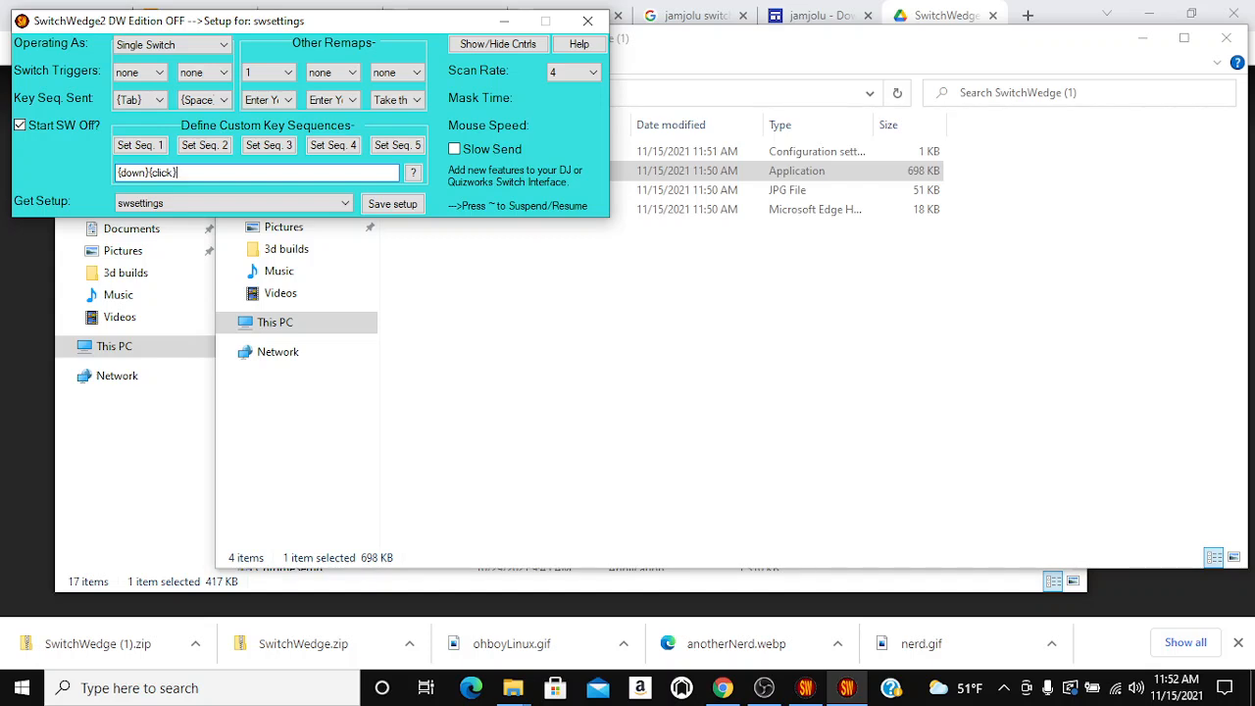
pyautogui.click(274, 155)
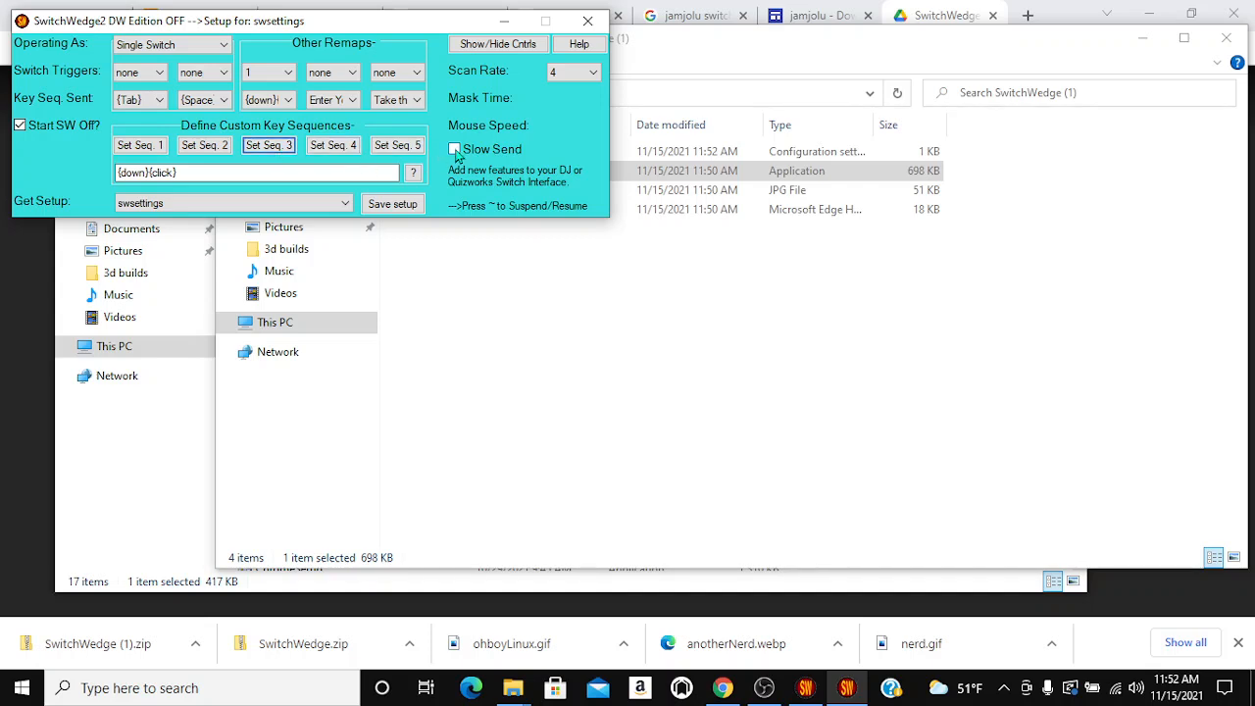
# Enable Slow Send, then close SwitchWedge and launch it again from the extracted folder.
pyautogui.click(456, 151)
pyautogui.click(588, 22)
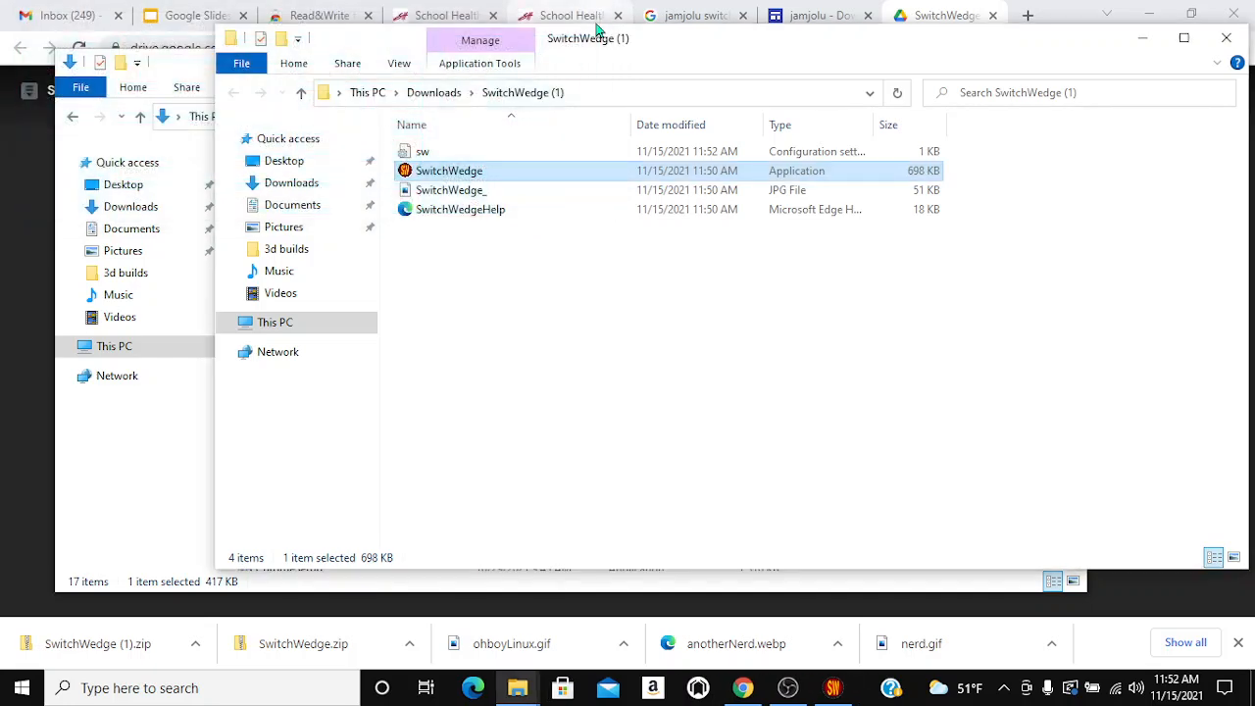
pyautogui.doubleClick(464, 173)
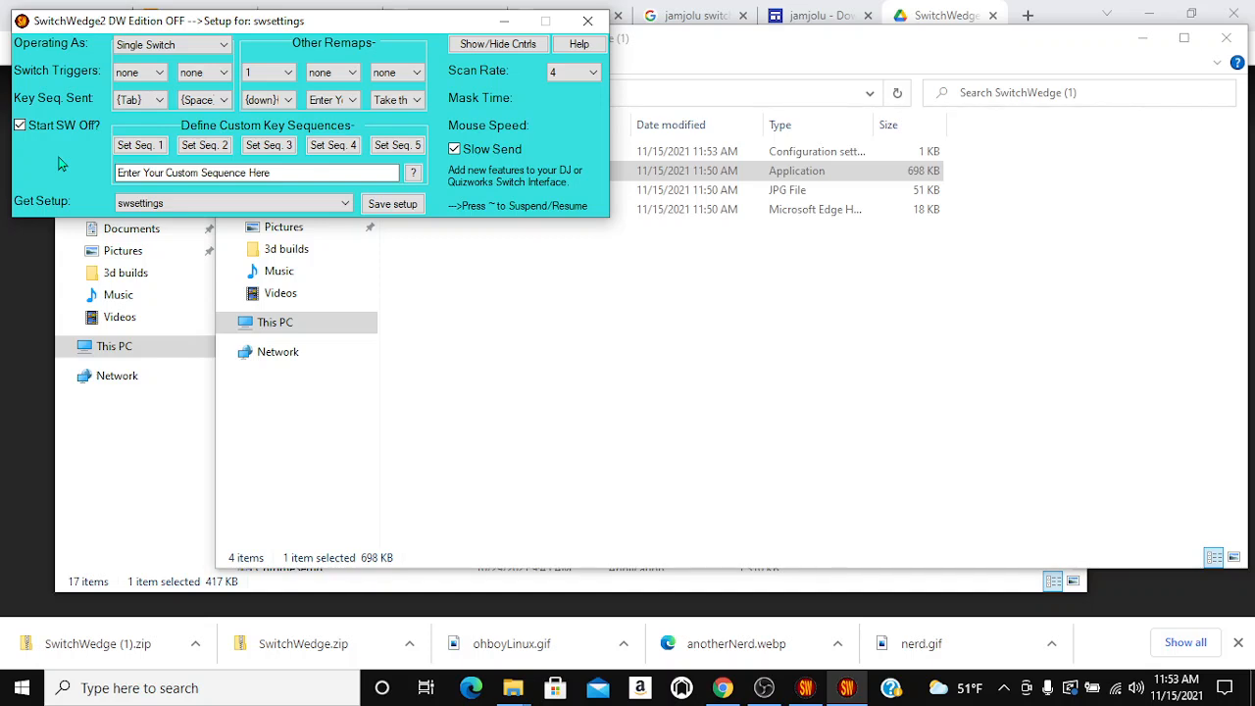
# Turn the SwitchWedge action on, close the other running SwitchWedge instance and minimize the active one.
pyautogui.press('~')
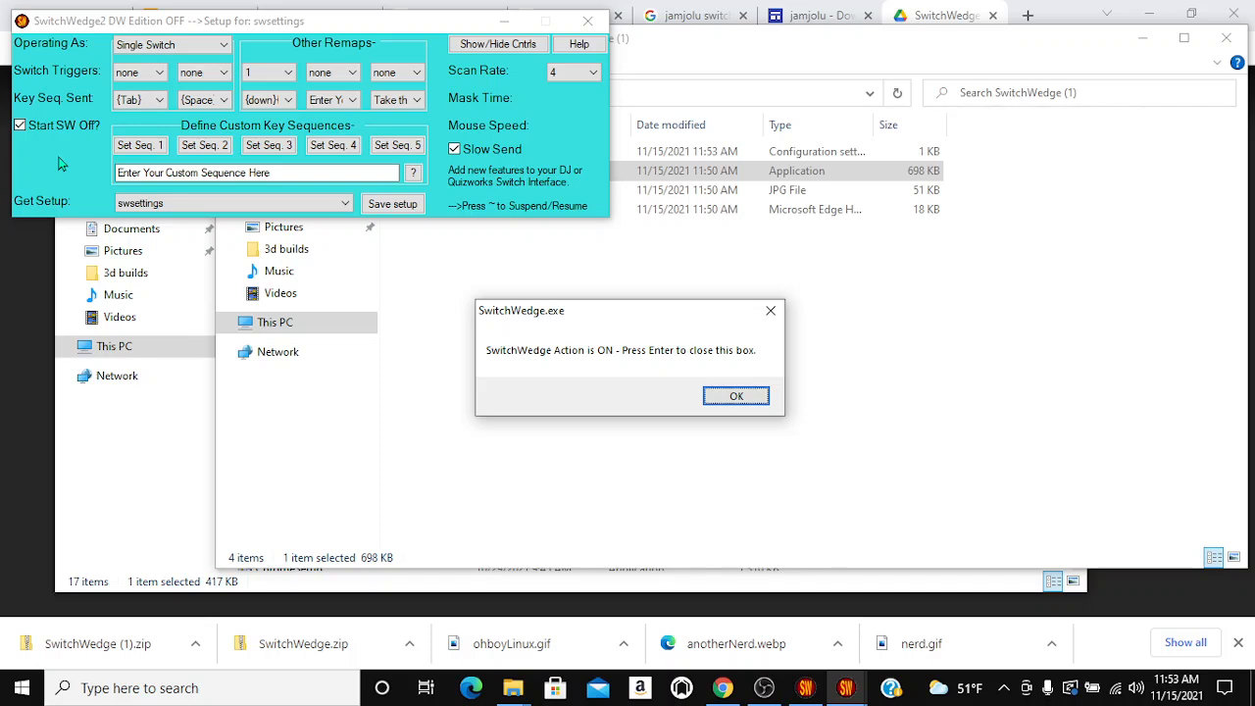
pyautogui.press('Return')
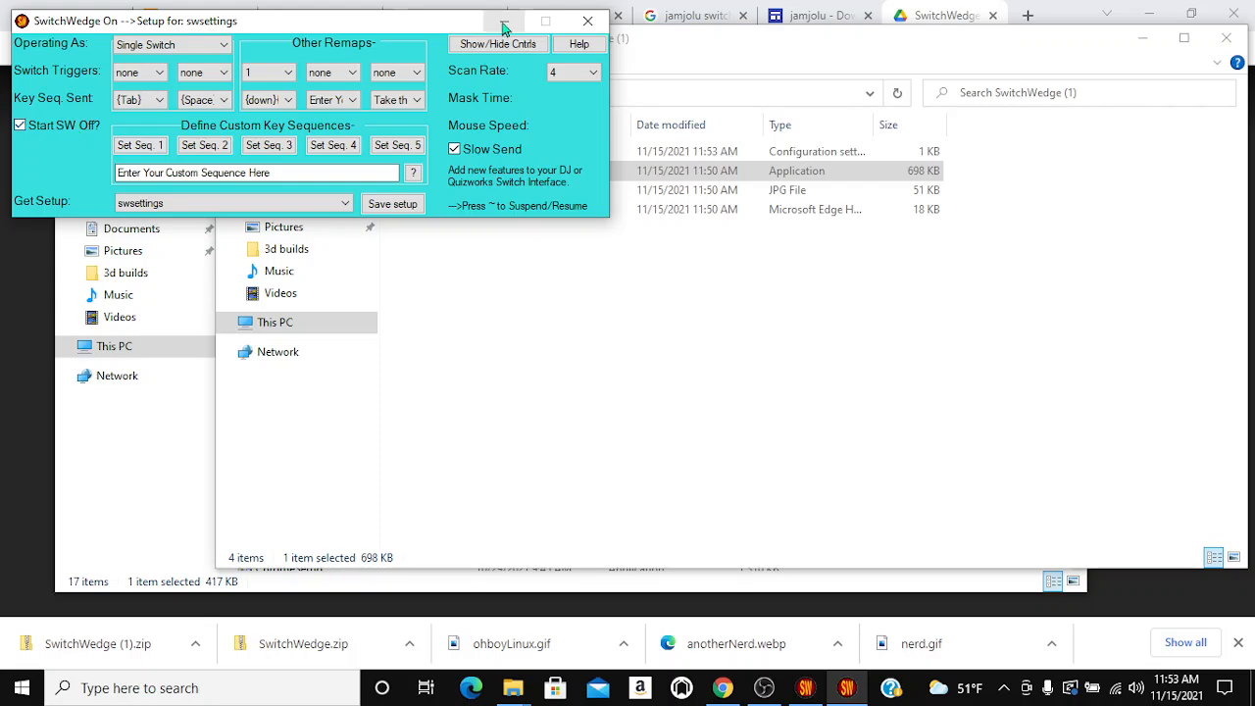
pyautogui.click(801, 685)
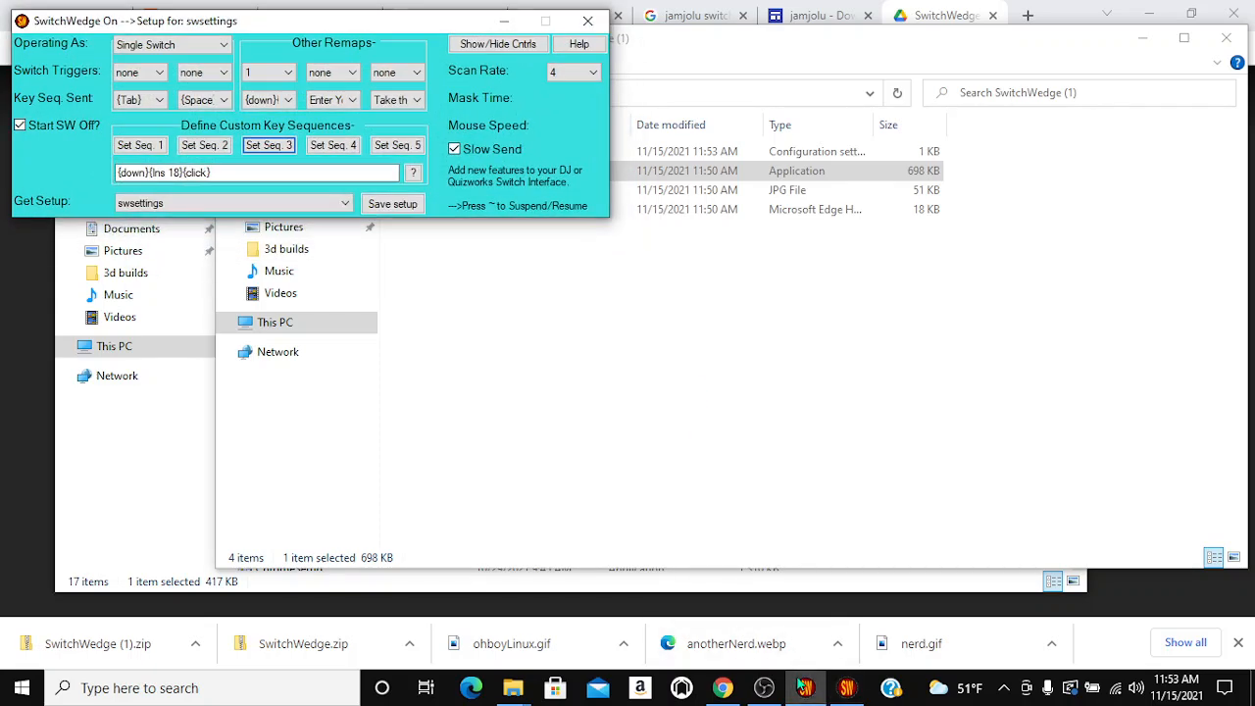
pyautogui.click(587, 26)
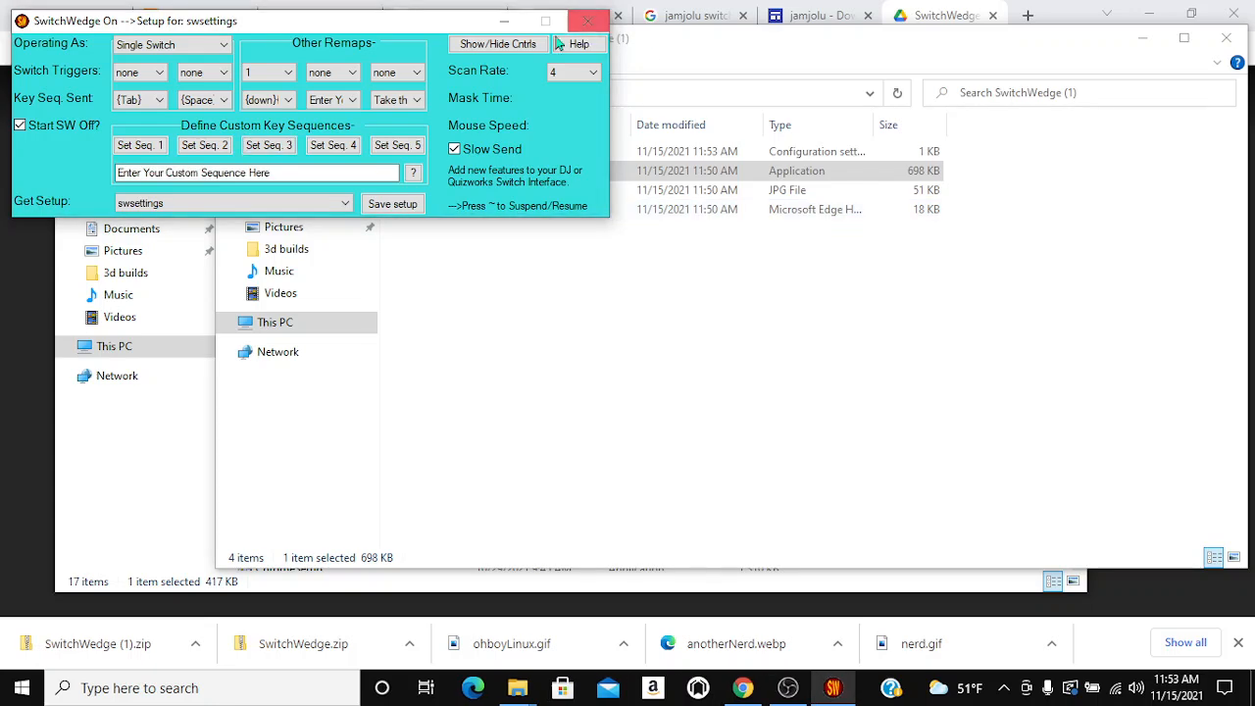
pyautogui.click(506, 23)
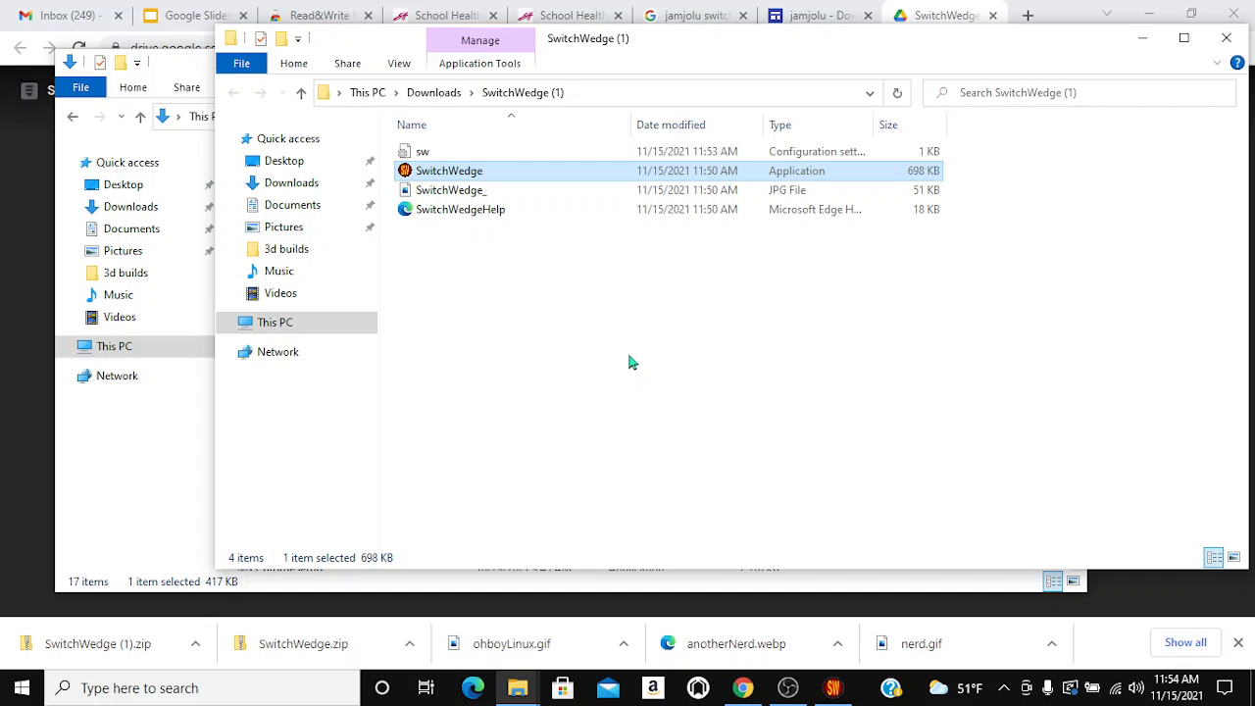
# Switch to the Google Slides presentation in Chrome, have the "What do you need for switch accessibility" slide read aloud, and stop the reading.
pyautogui.moveTo(836, 691)
pyautogui.click(186, 16)
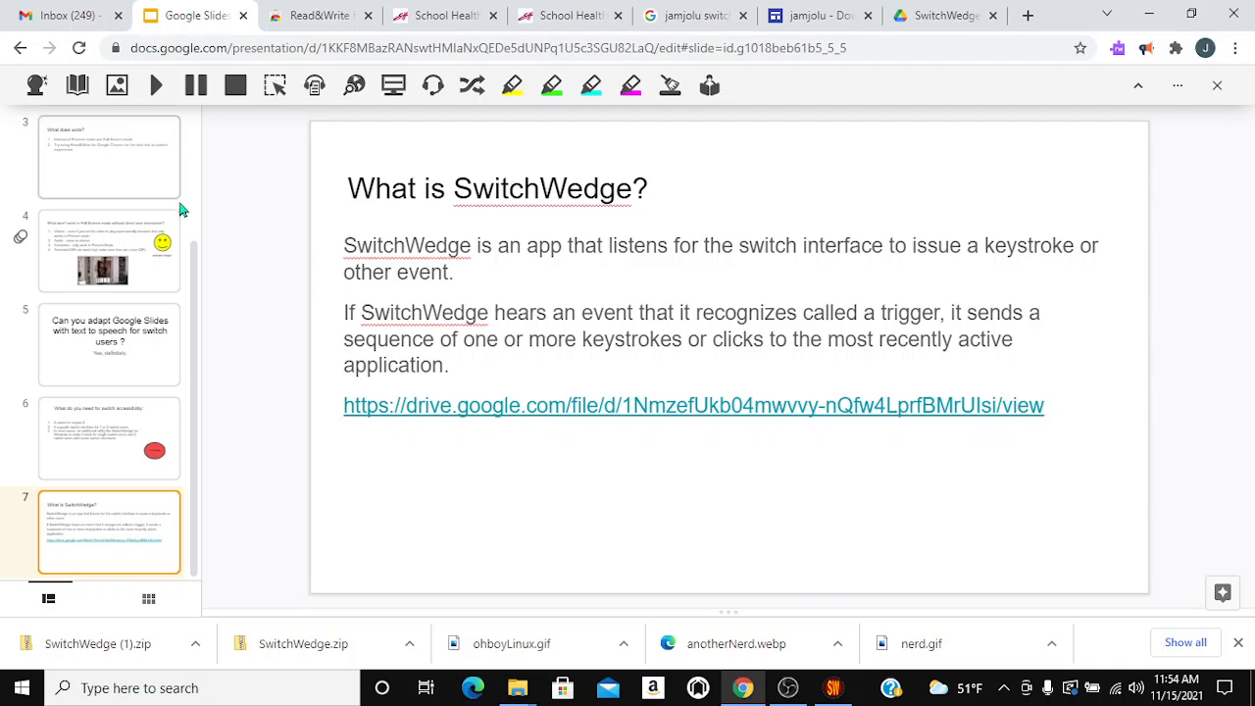
pyautogui.click(141, 351)
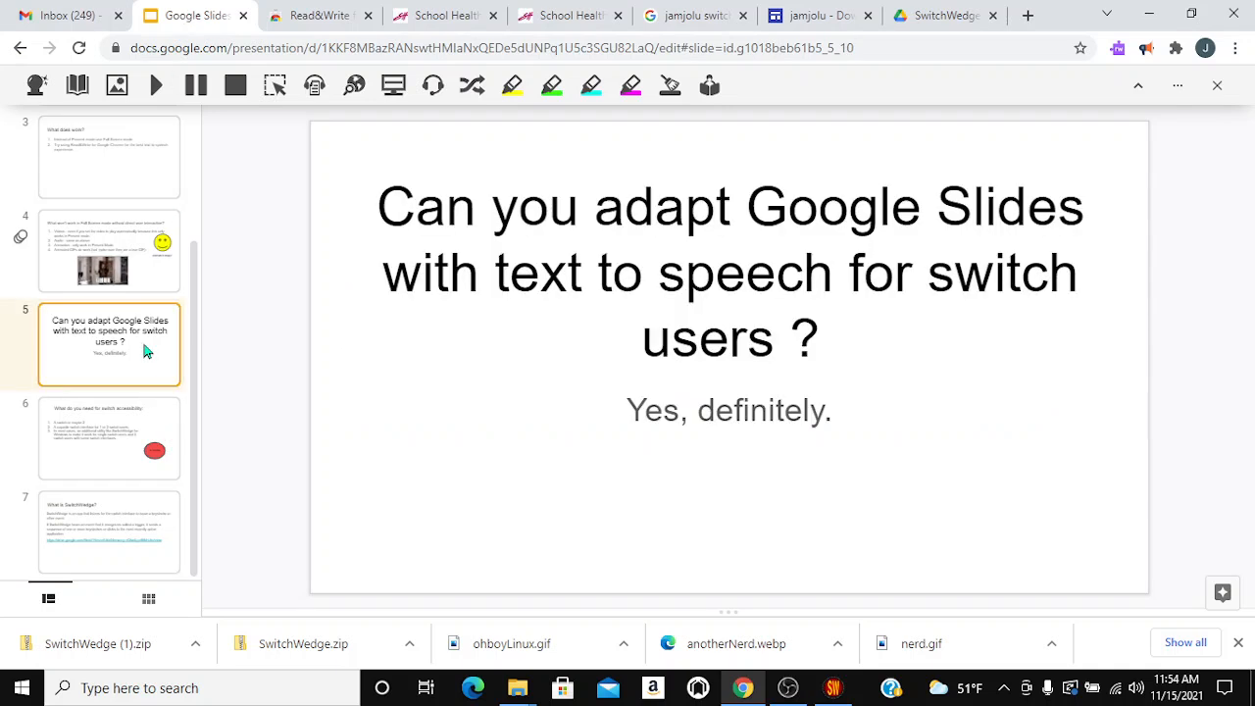
pyautogui.press('Down')
pyautogui.click(153, 90)
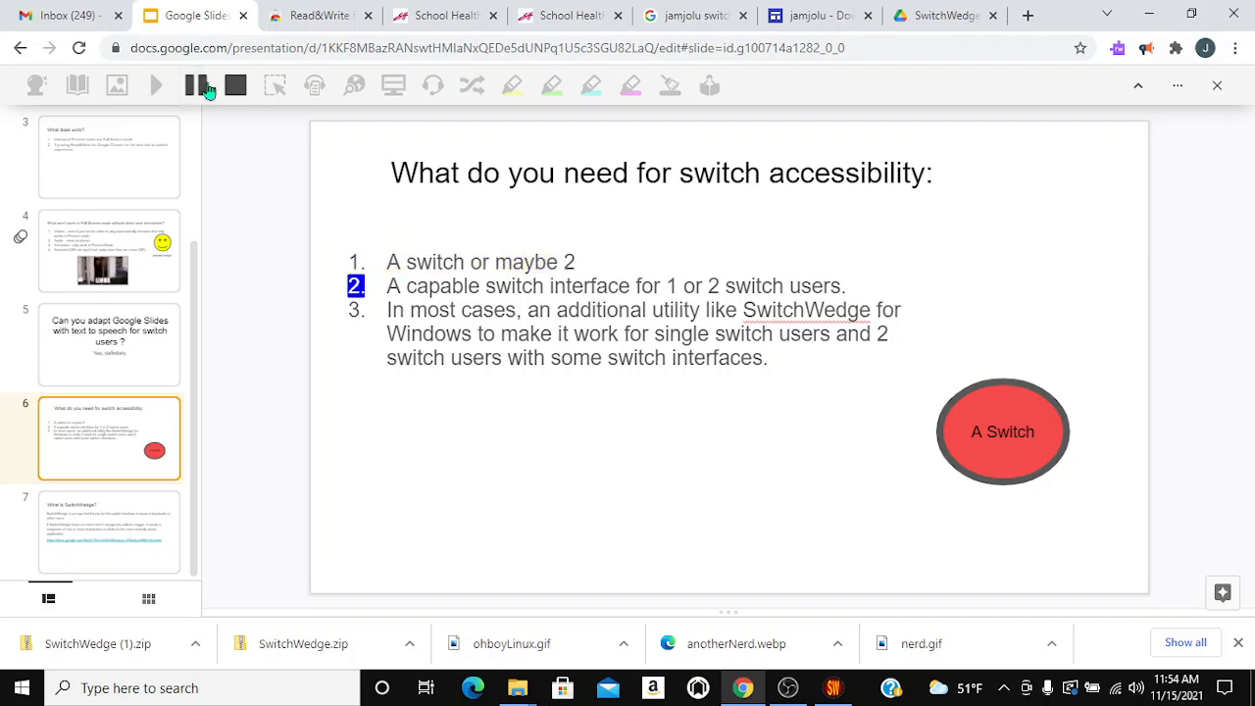
pyautogui.click(234, 88)
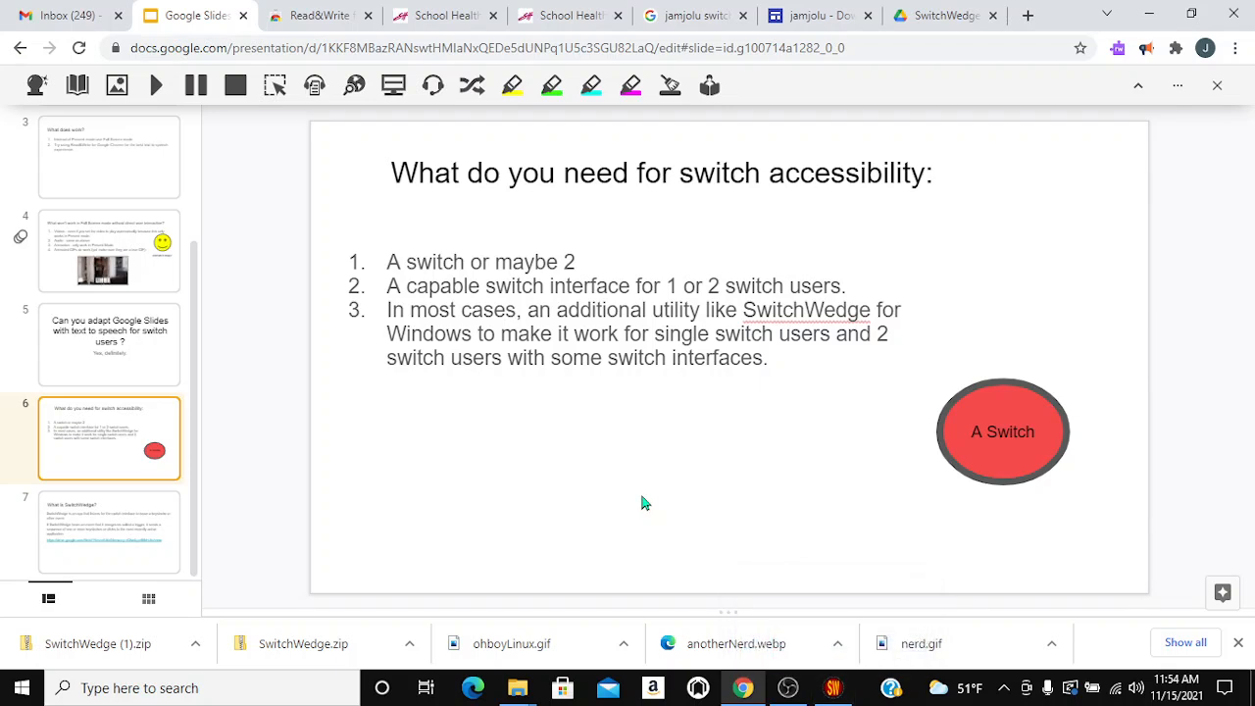
# Suspend the SwitchWedge action and redefine custom key sequence 3 as {down}{Ins 18}{click}.
pyautogui.hotkey('shift', '`')
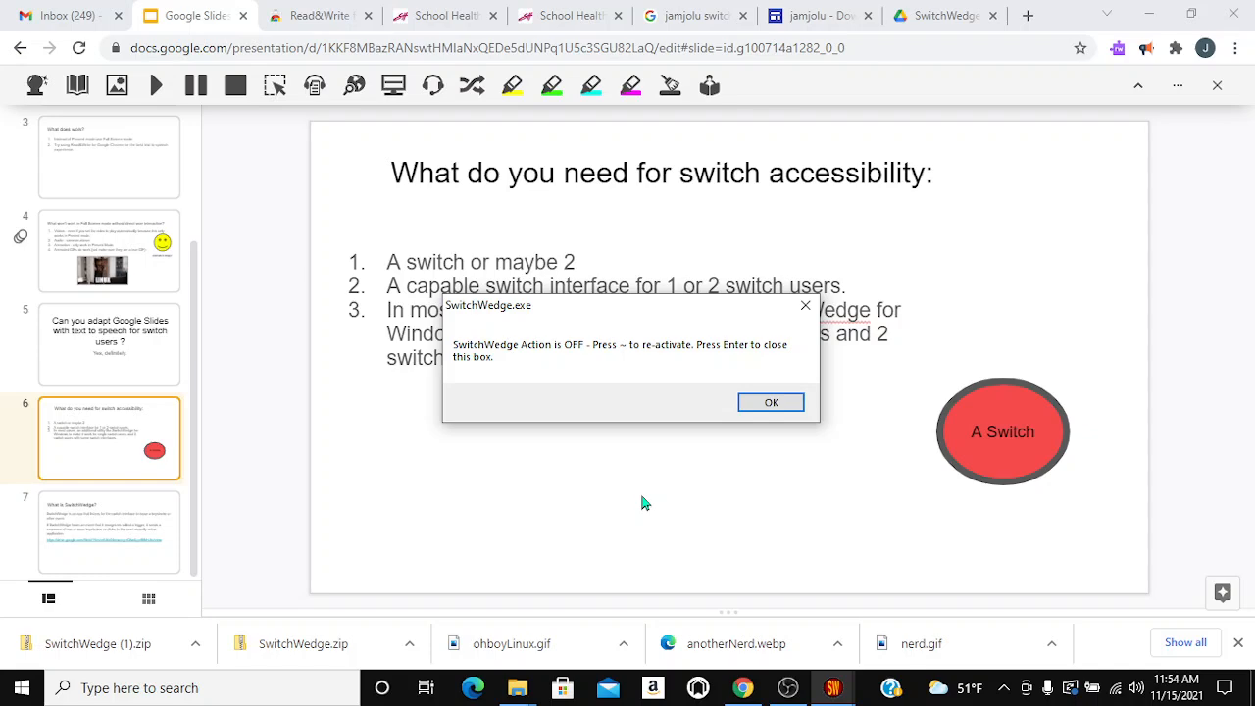
pyautogui.press('Return')
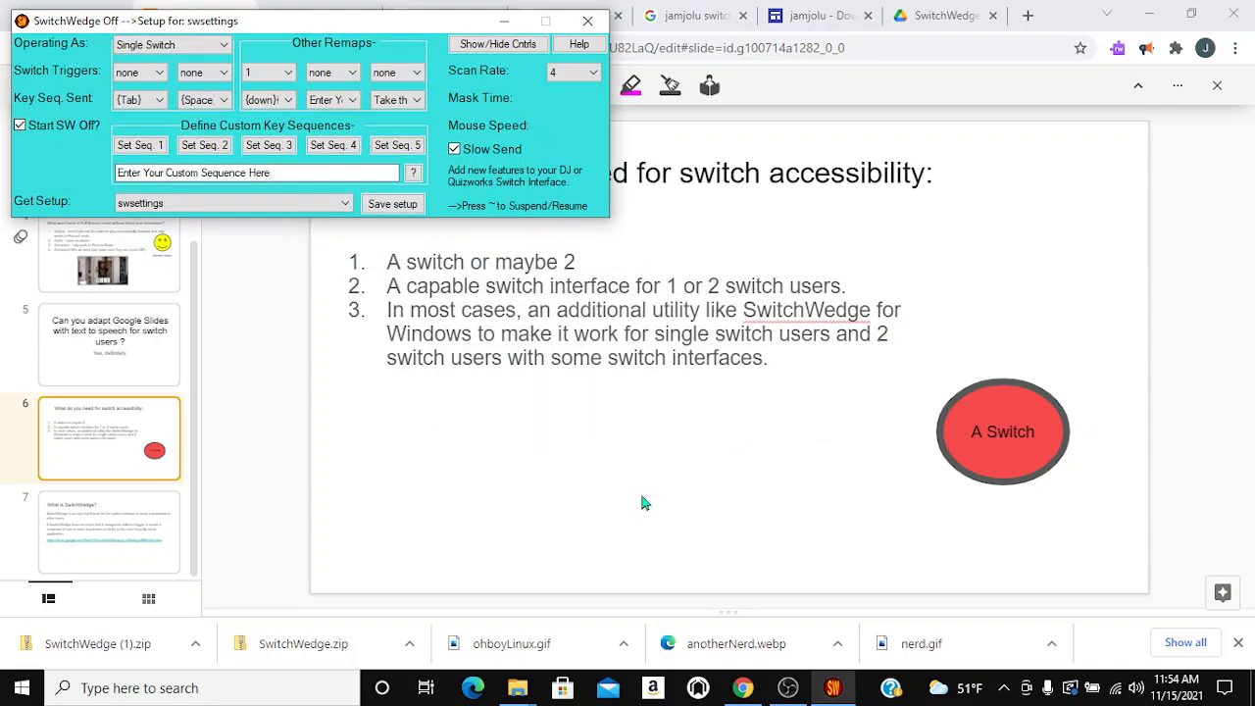
pyautogui.click(281, 173)
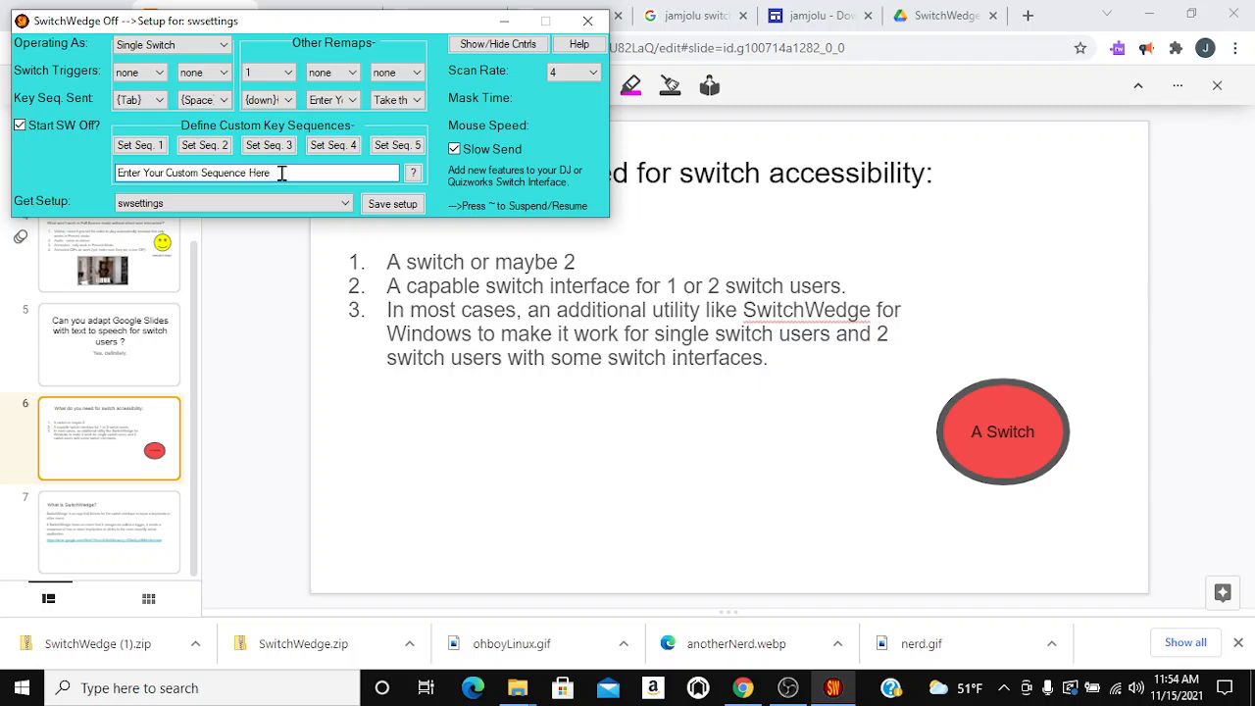
pyautogui.moveTo(281, 173); pyautogui.dragTo(101, 182)
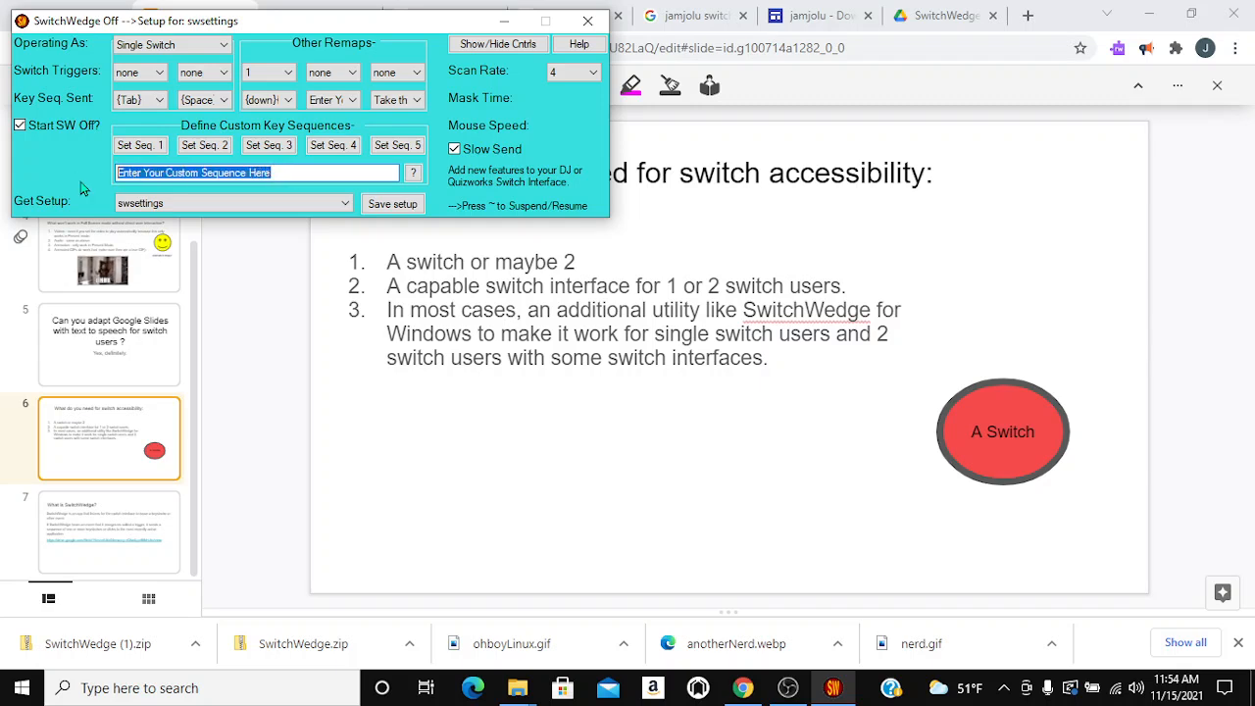
pyautogui.write('{')
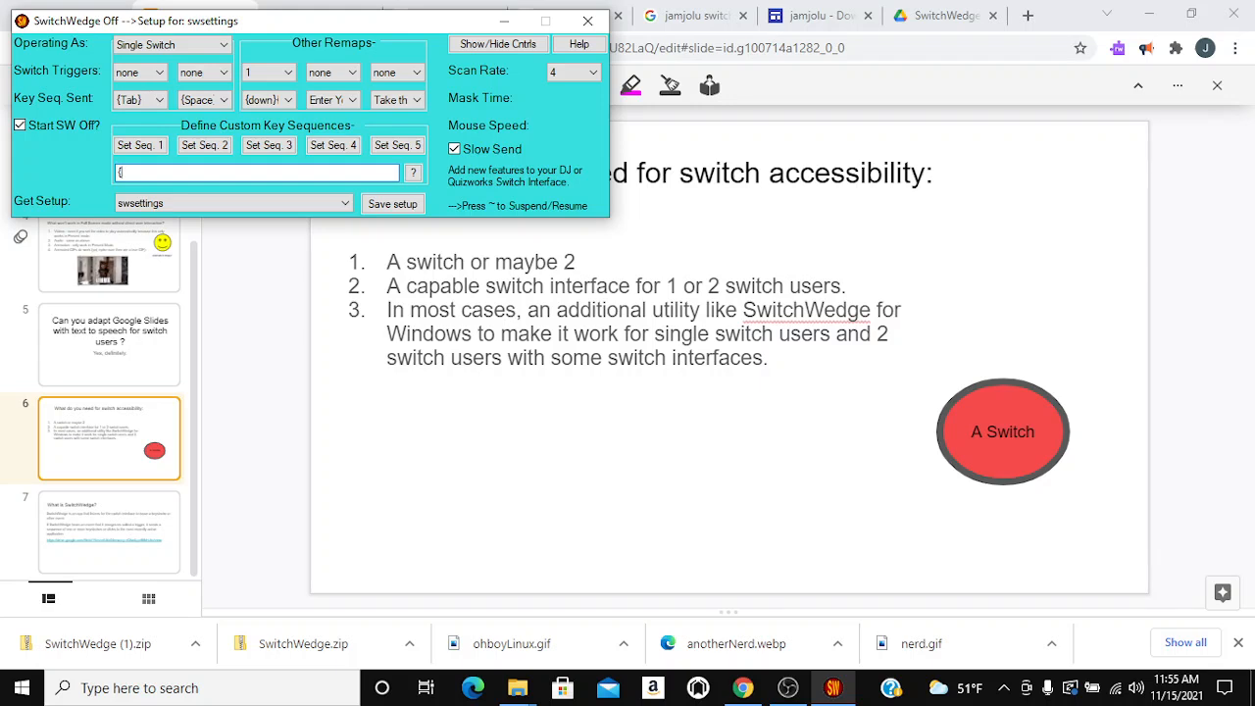
pyautogui.write('down')
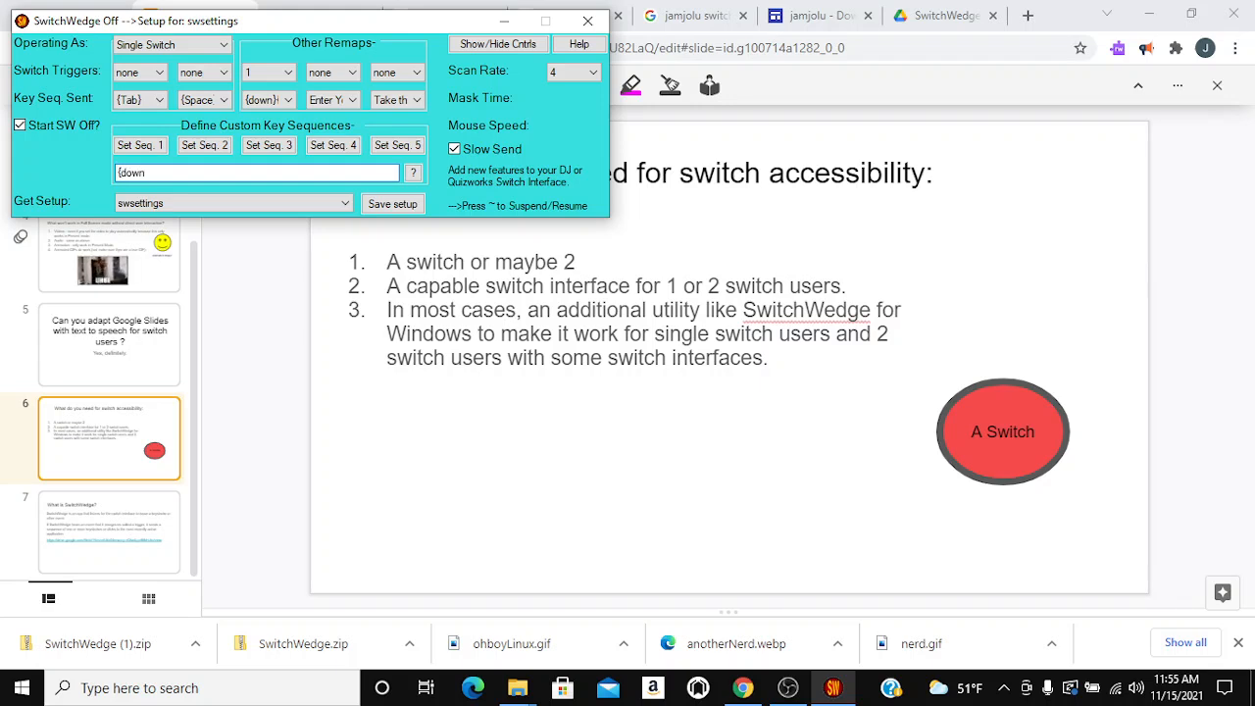
pyautogui.write('}{')
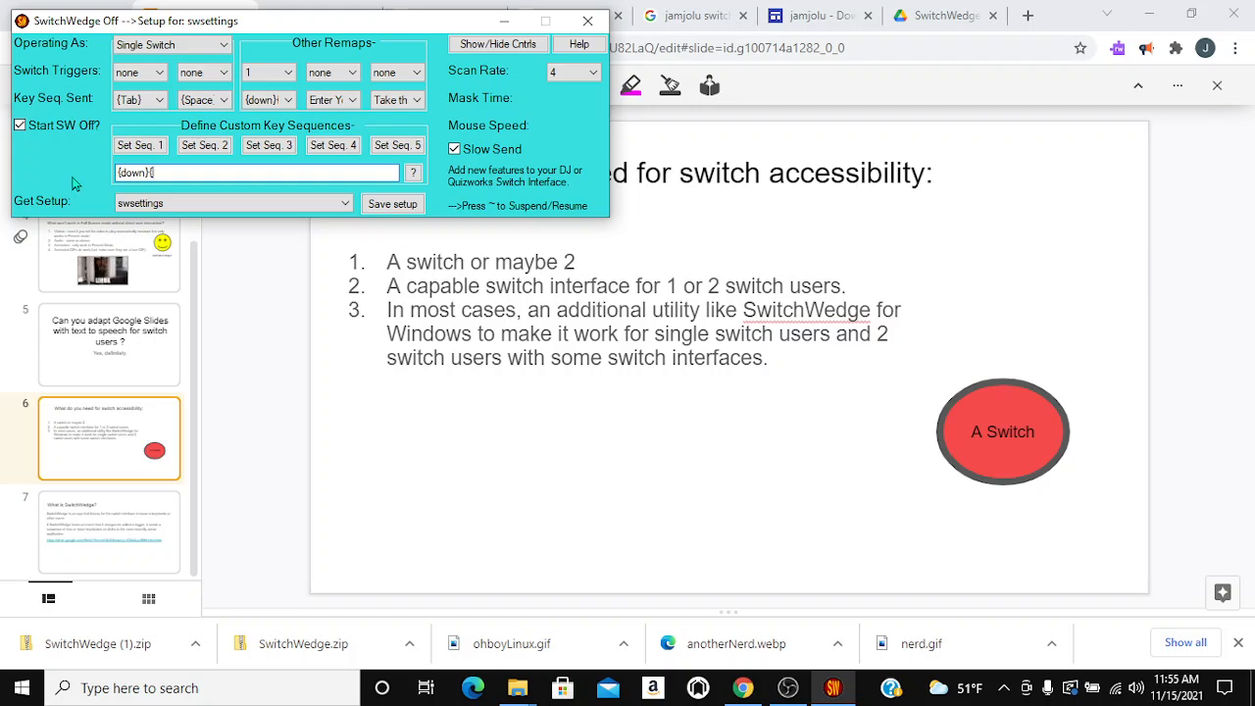
pyautogui.write('ins 18')
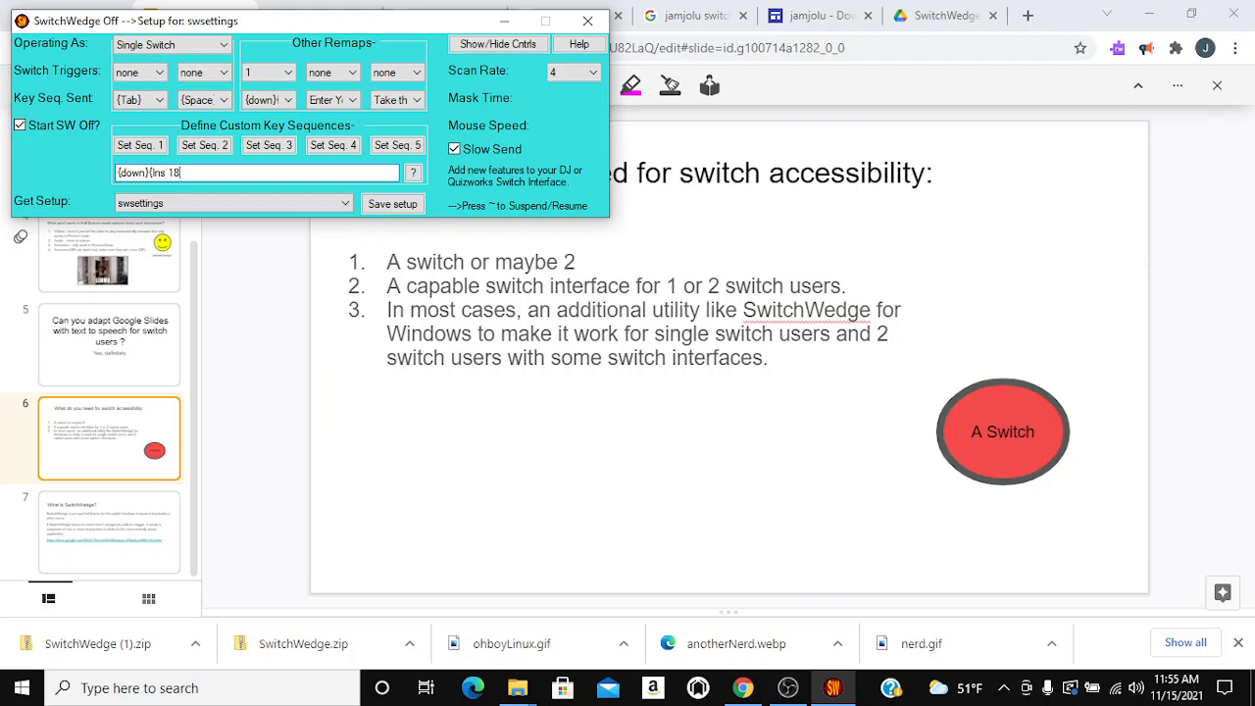
pyautogui.write('}')
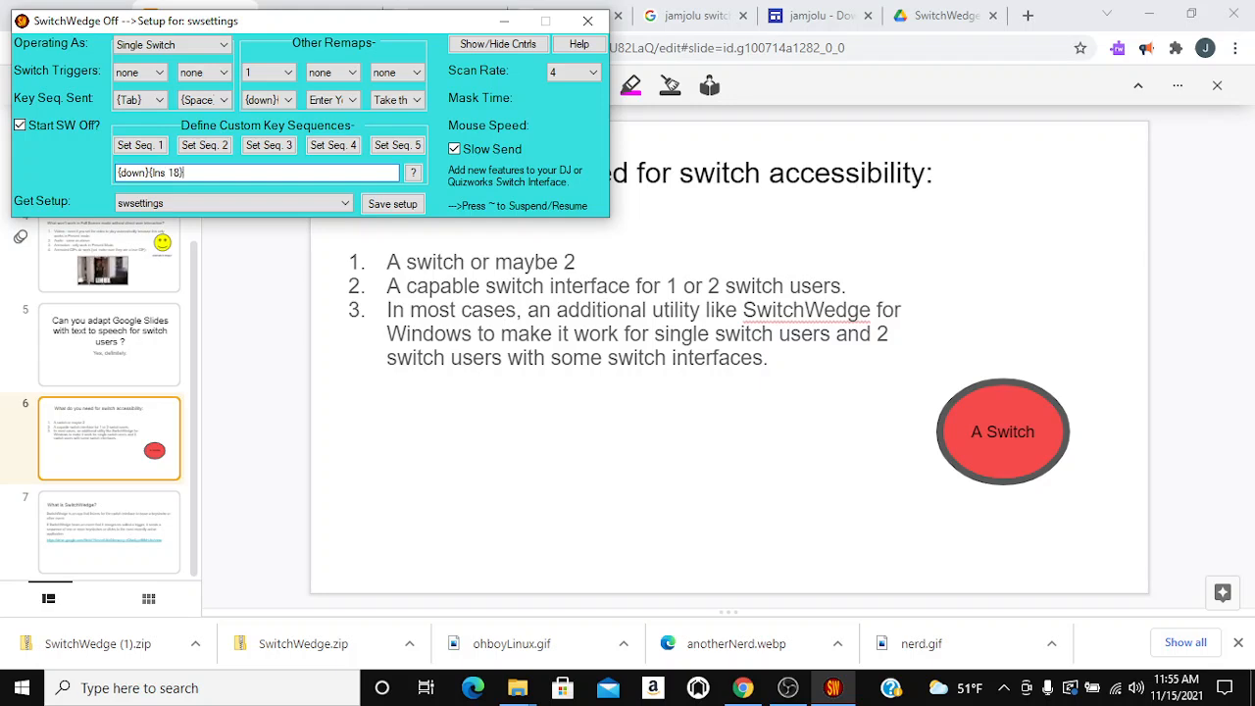
pyautogui.press('BackSpace')
pyautogui.write('{clic')
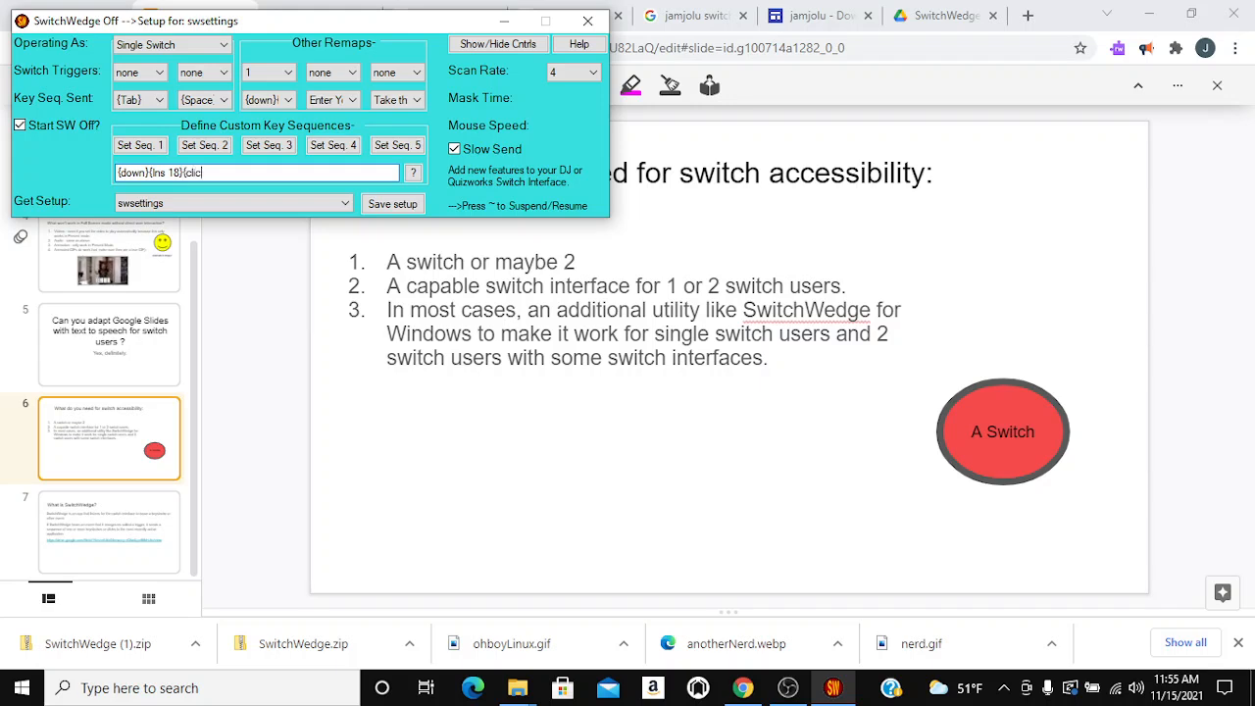
pyautogui.write('k}')
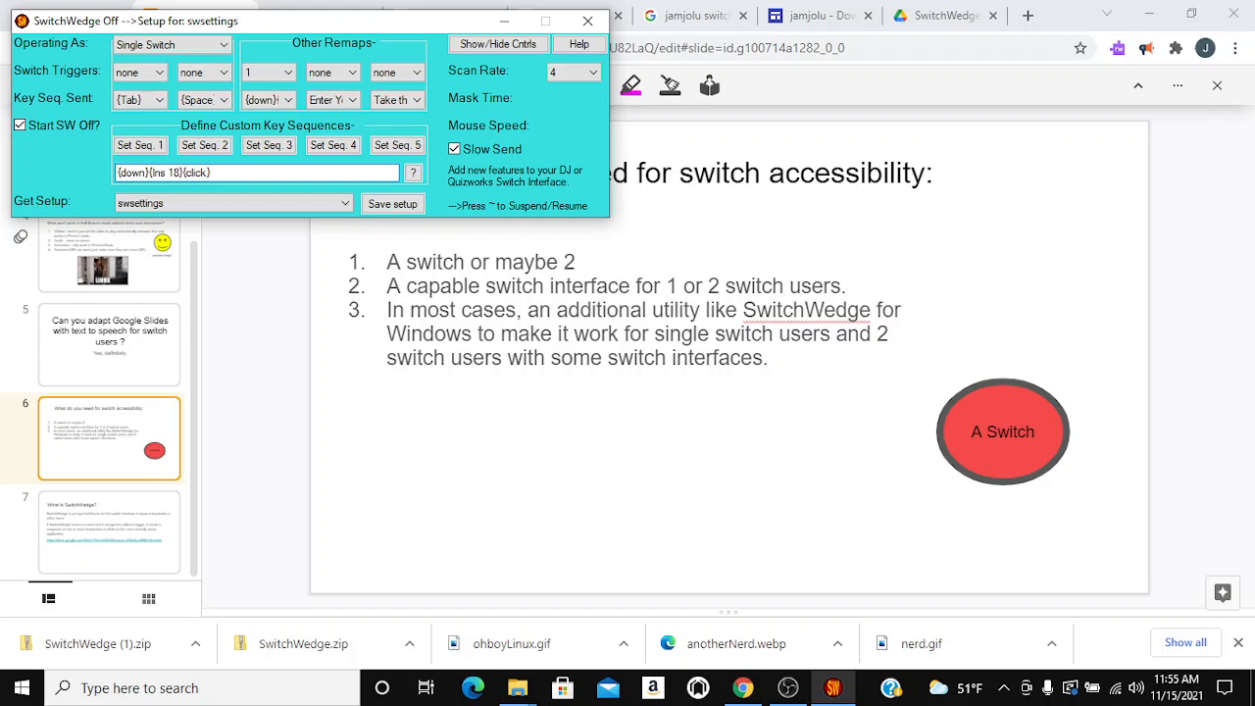
pyautogui.click(263, 147)
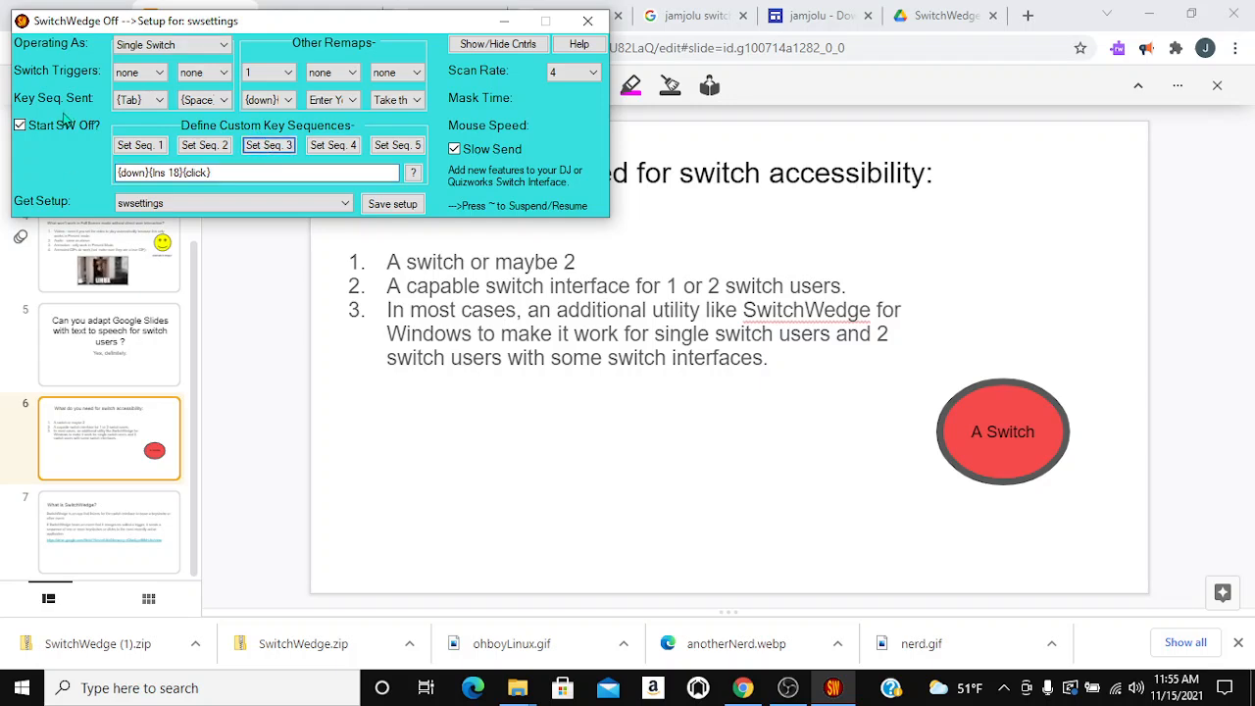
# Reactivate the SwitchWedge action and select slide 5, "Can you adapt Google Slides with text to speech for switch users ?", in the presentation.
pyautogui.press('~')
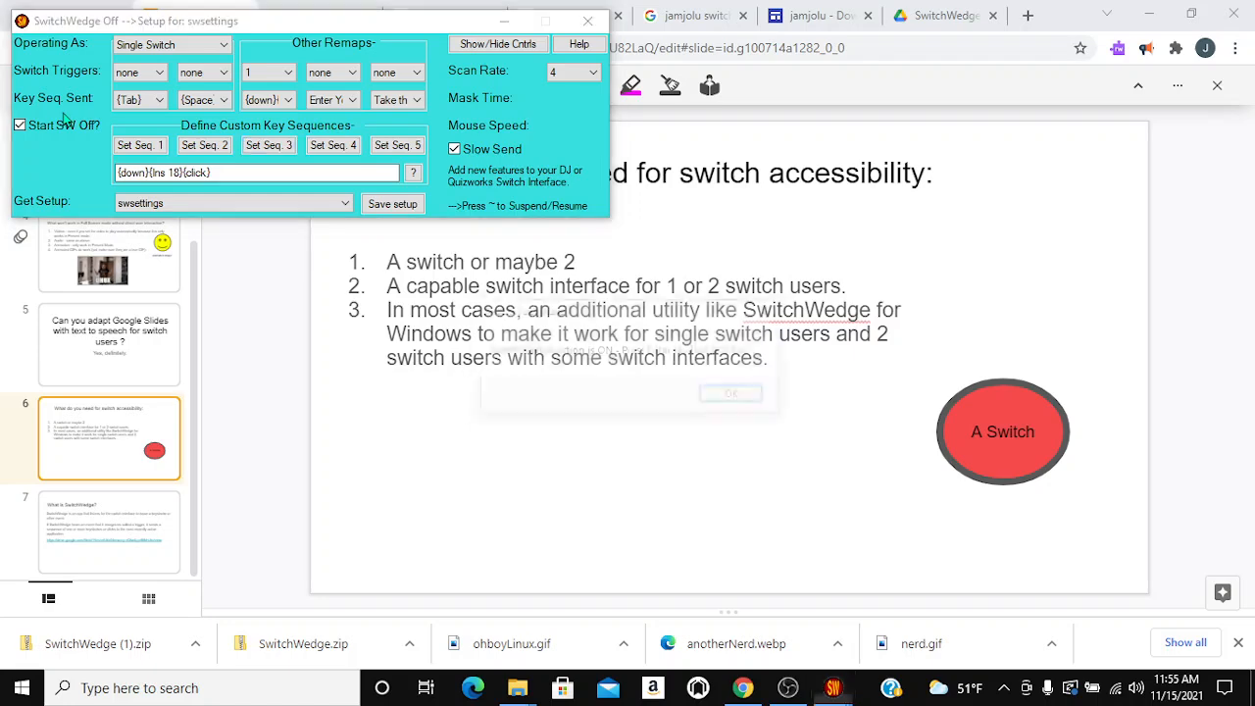
pyautogui.press('Return')
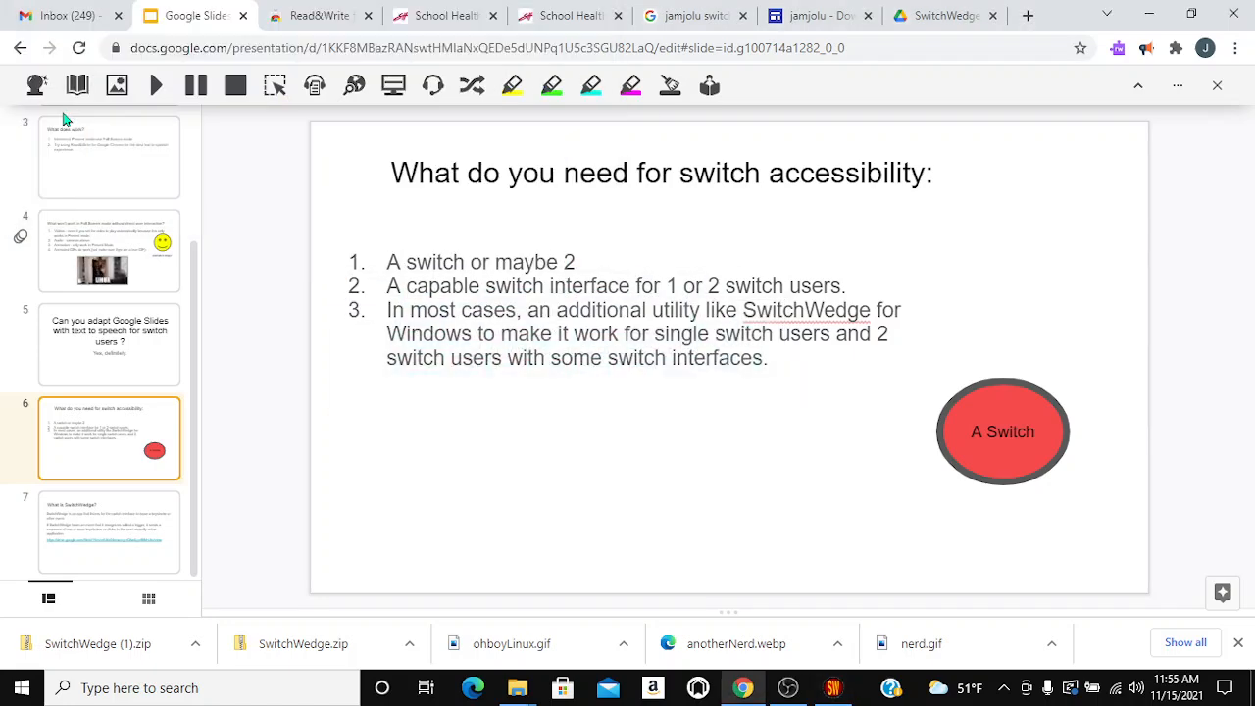
pyautogui.click(138, 347)
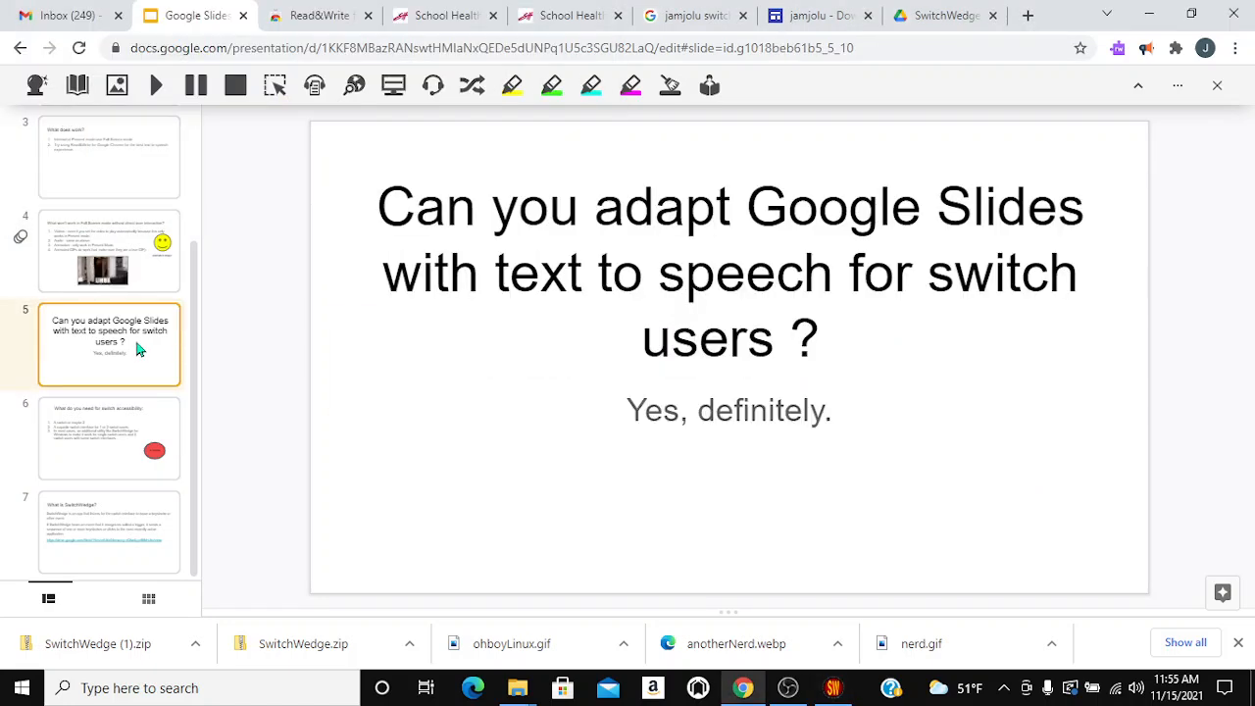